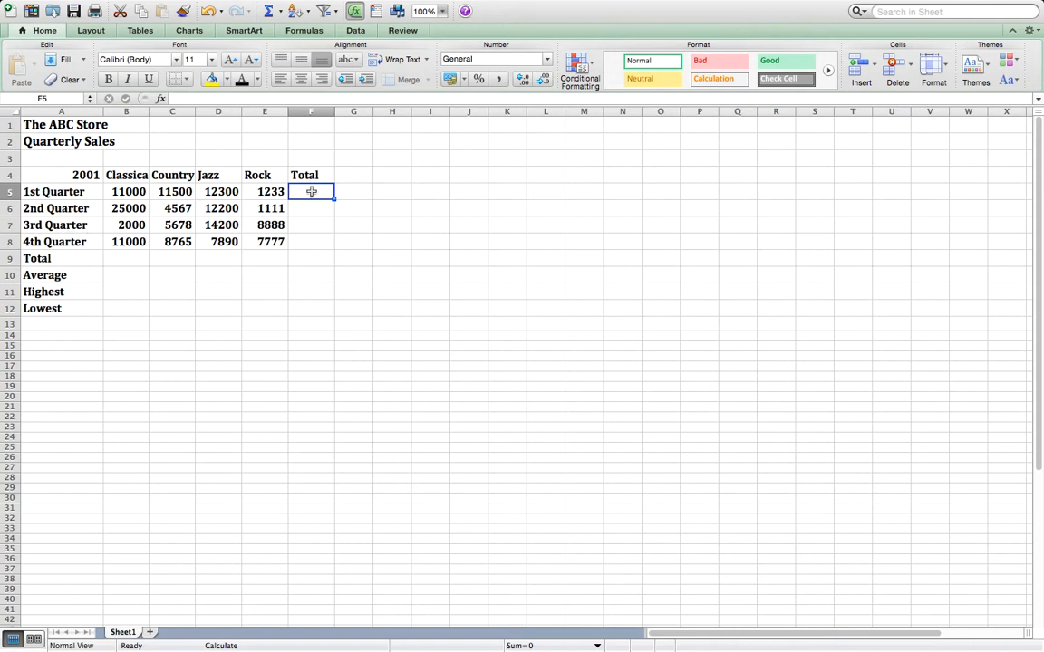
- Enter a SUM formula in cell F5 that totals the 1st Quarter sales across B5:E5
click(208, 97)
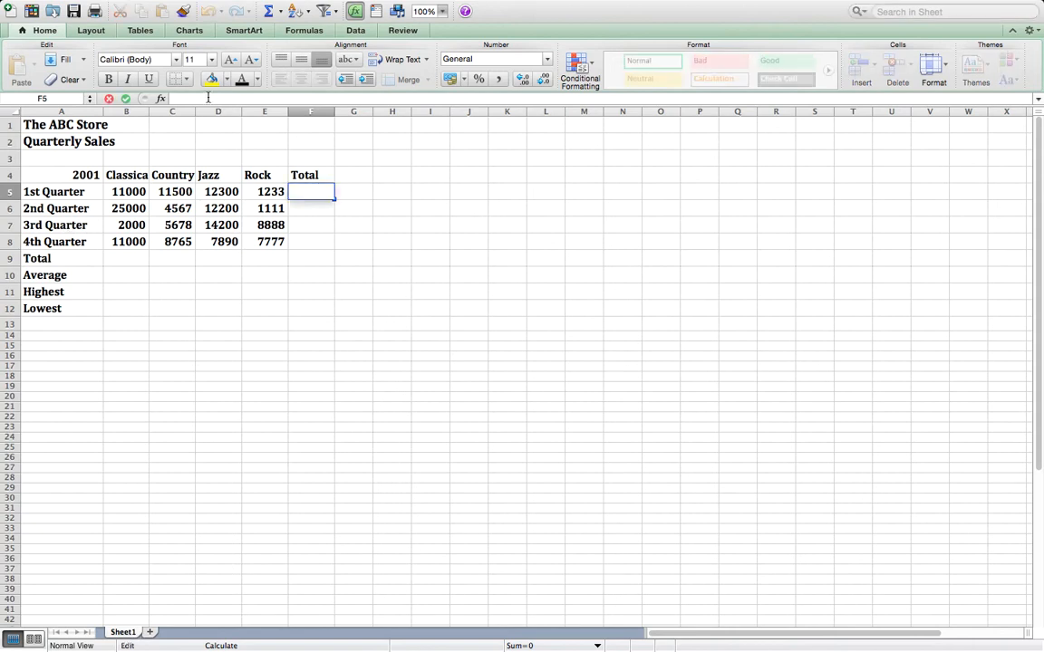
text(=)
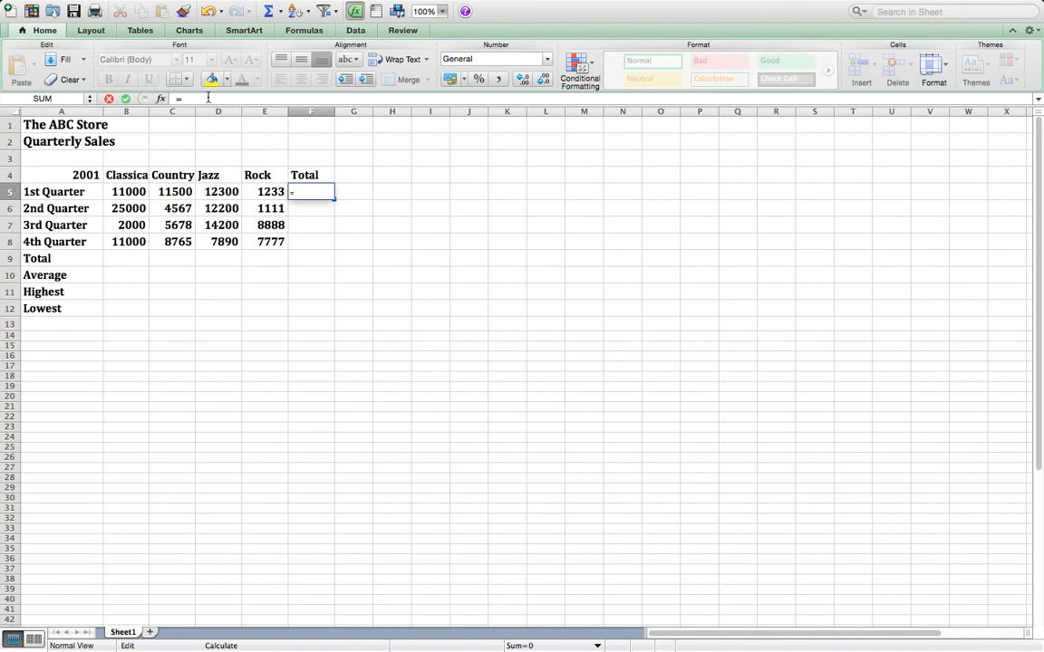
text(sum()
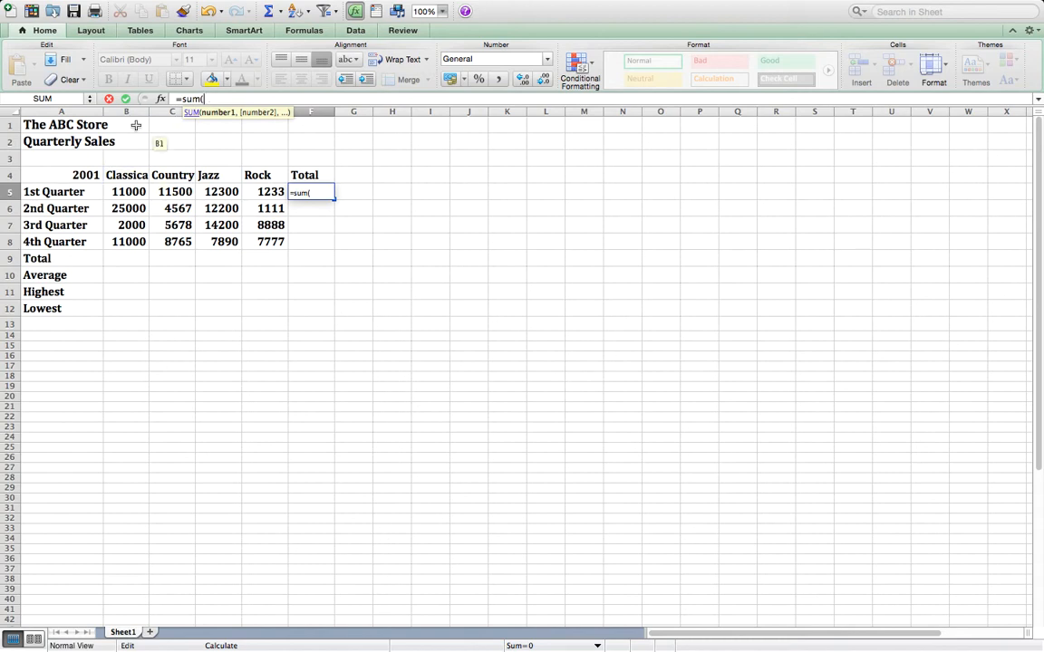
text(b)
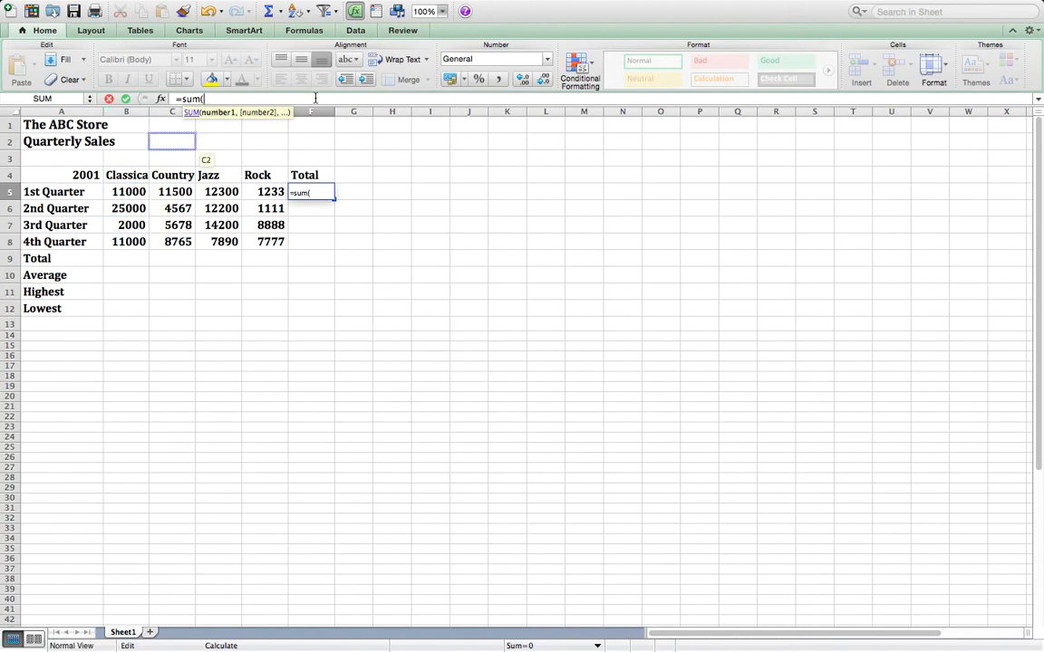
text(5)
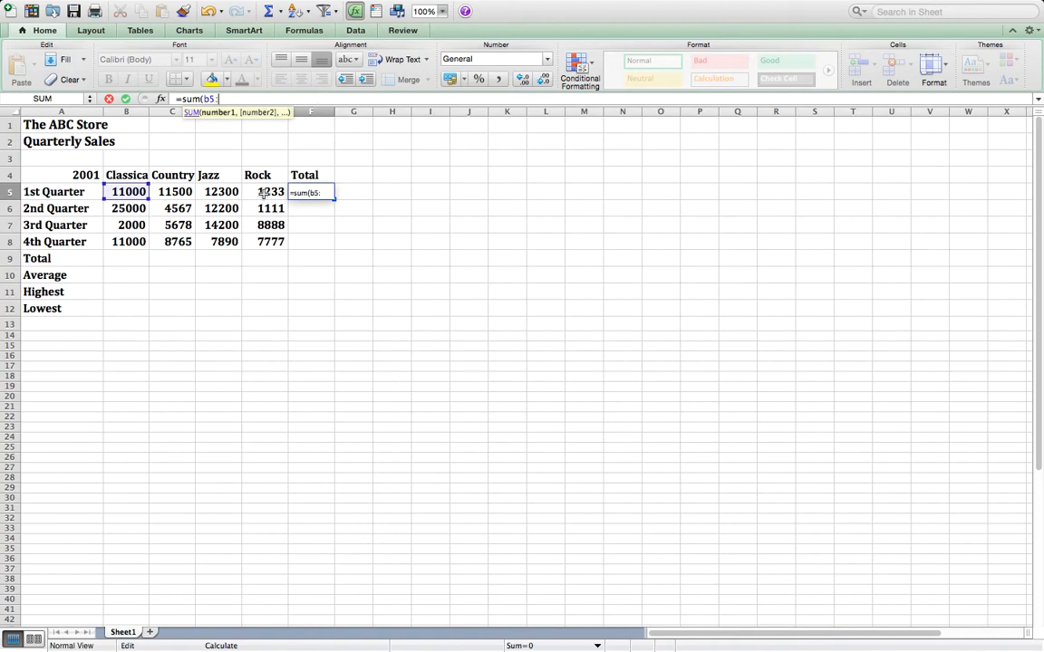
text(:e5)
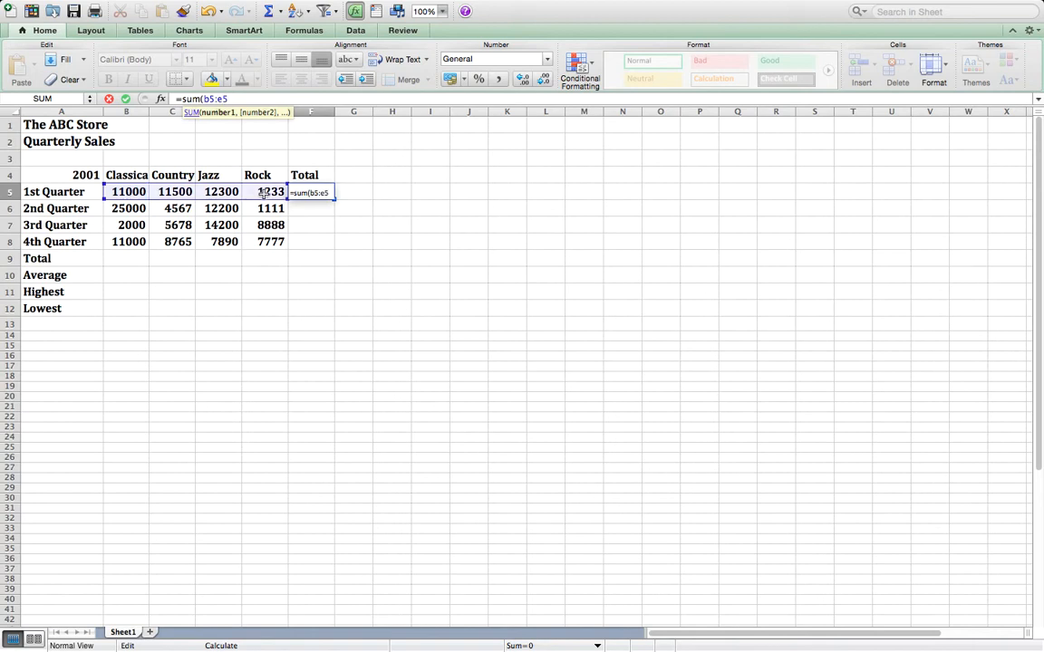
key(Return)
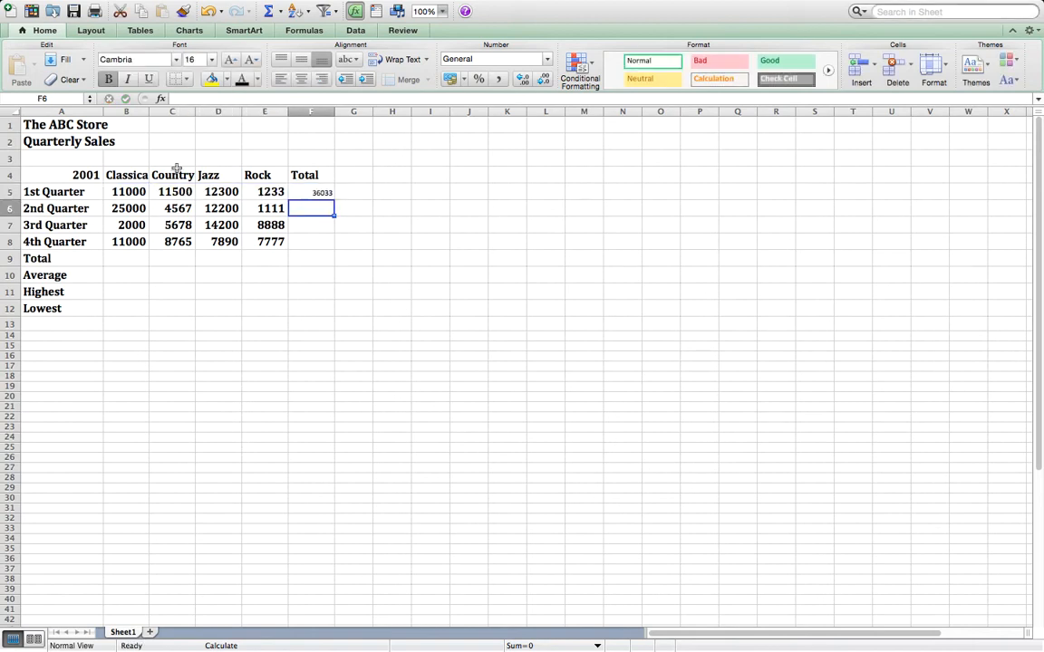
click(129, 188)
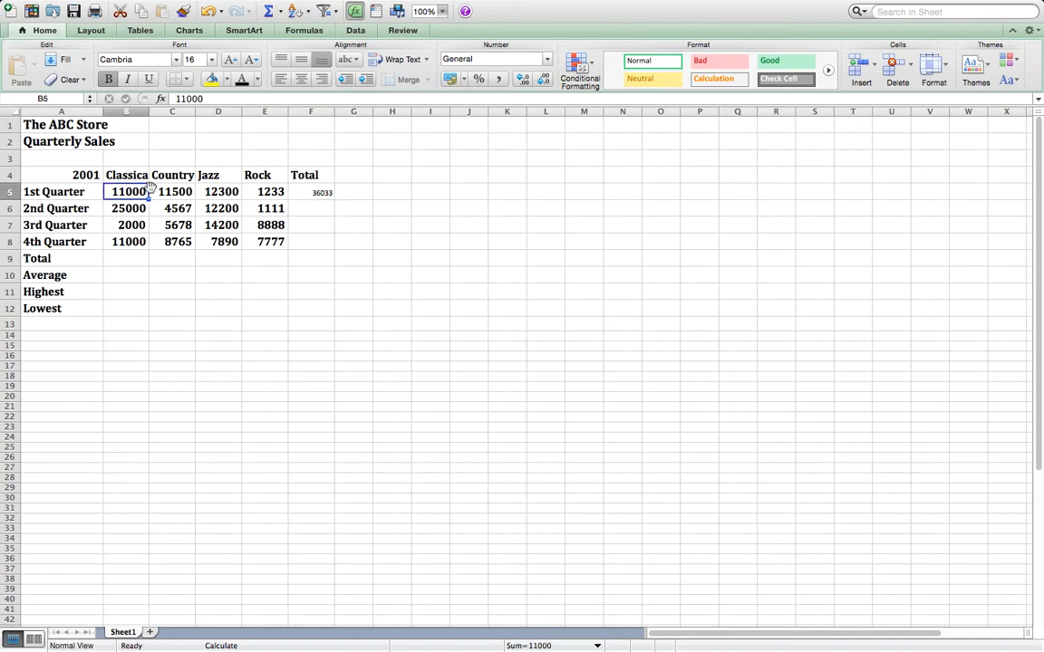
click(126, 172)
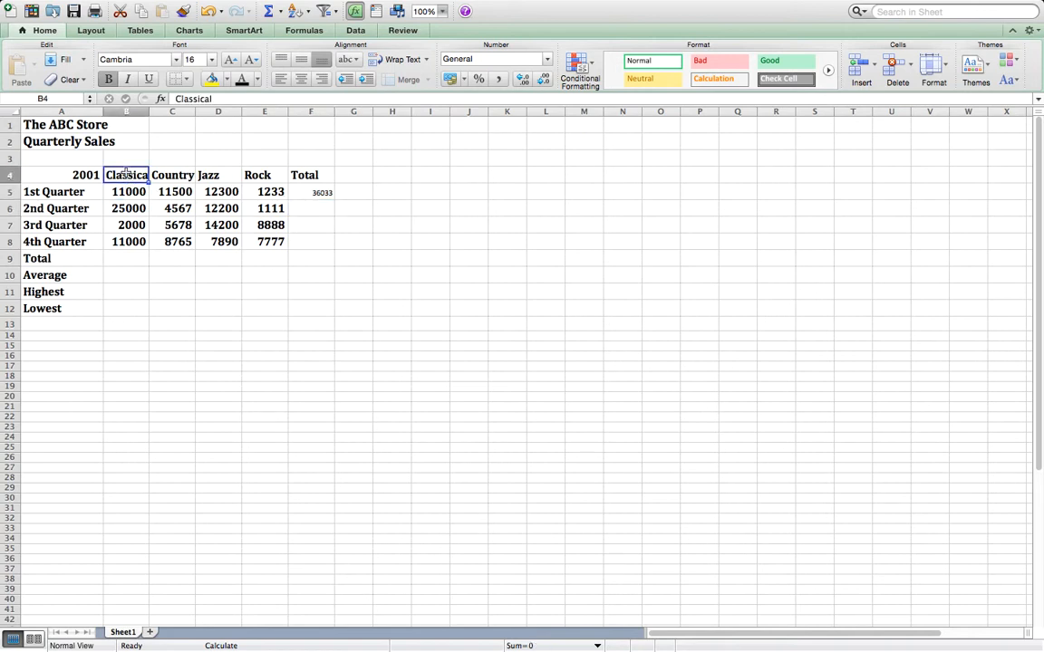
key(Down)
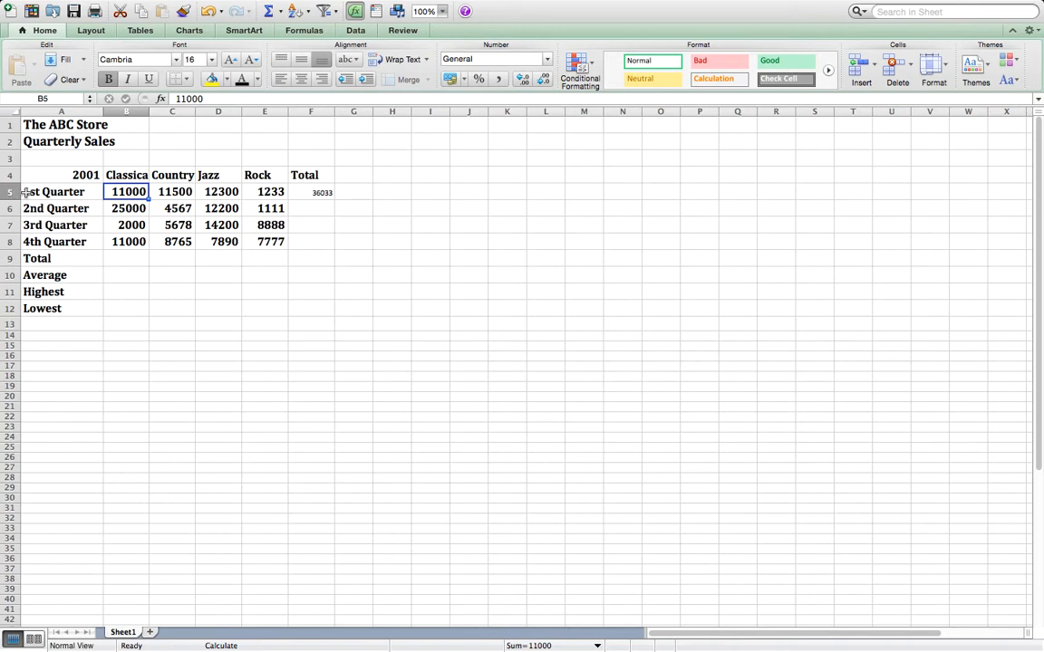
click(317, 192)
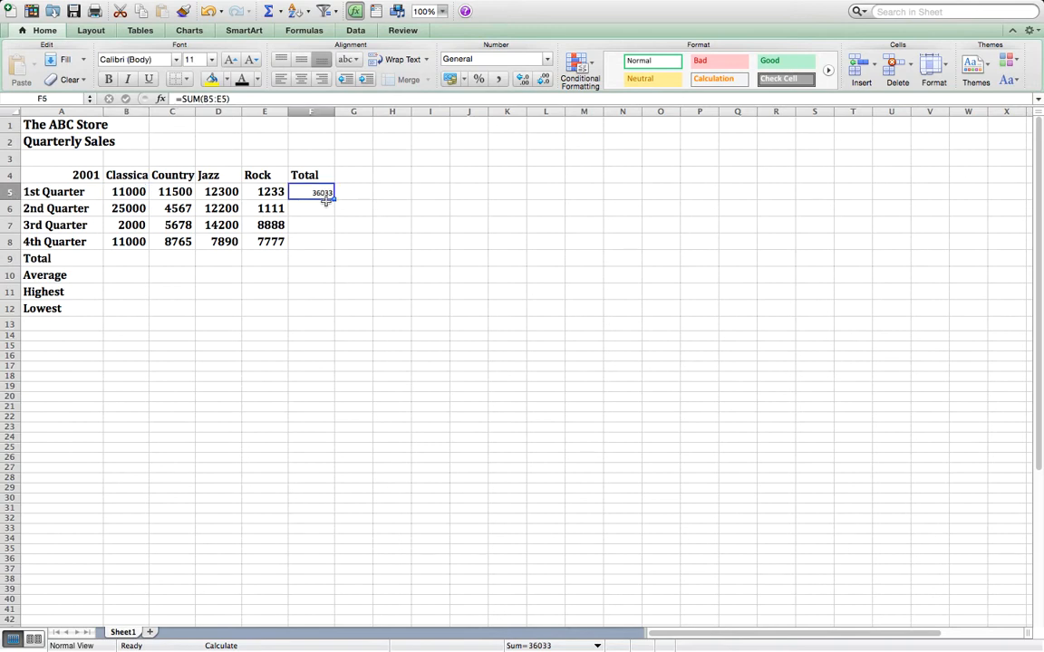
- Enter a SUM formula in cell F6 that totals the 2nd Quarter sales across B6:E6
click(316, 210)
click(207, 100)
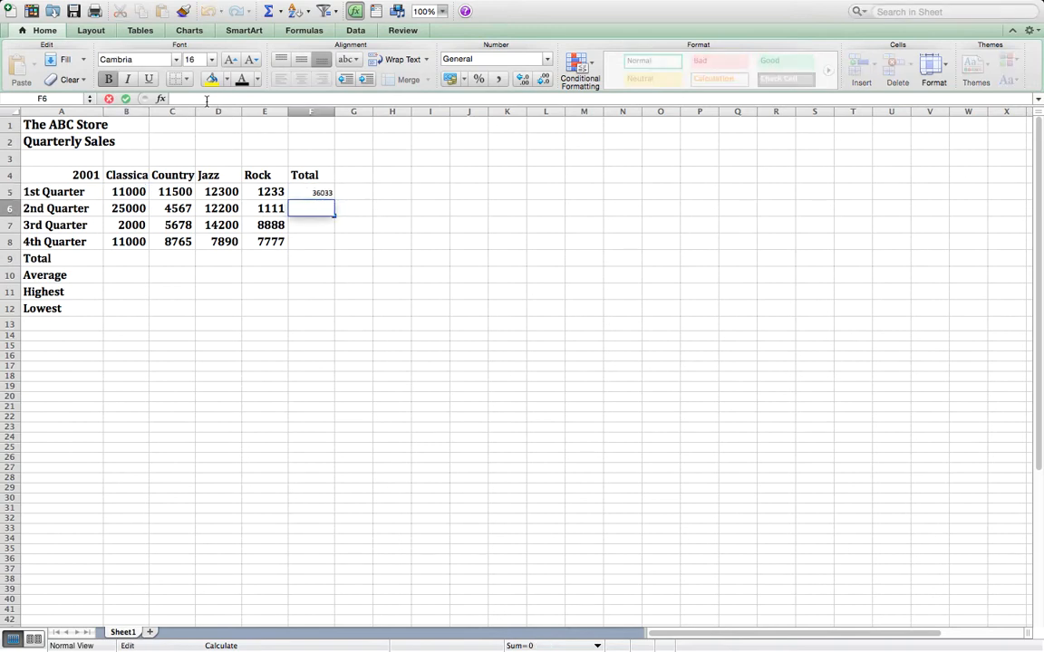
text(=sum)
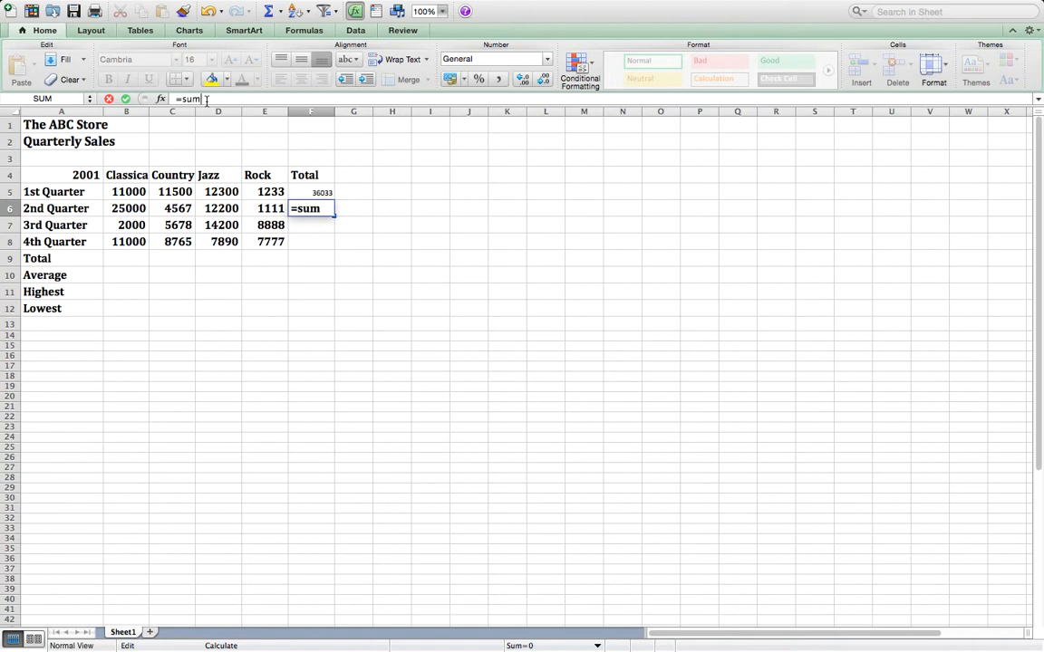
text((b6)
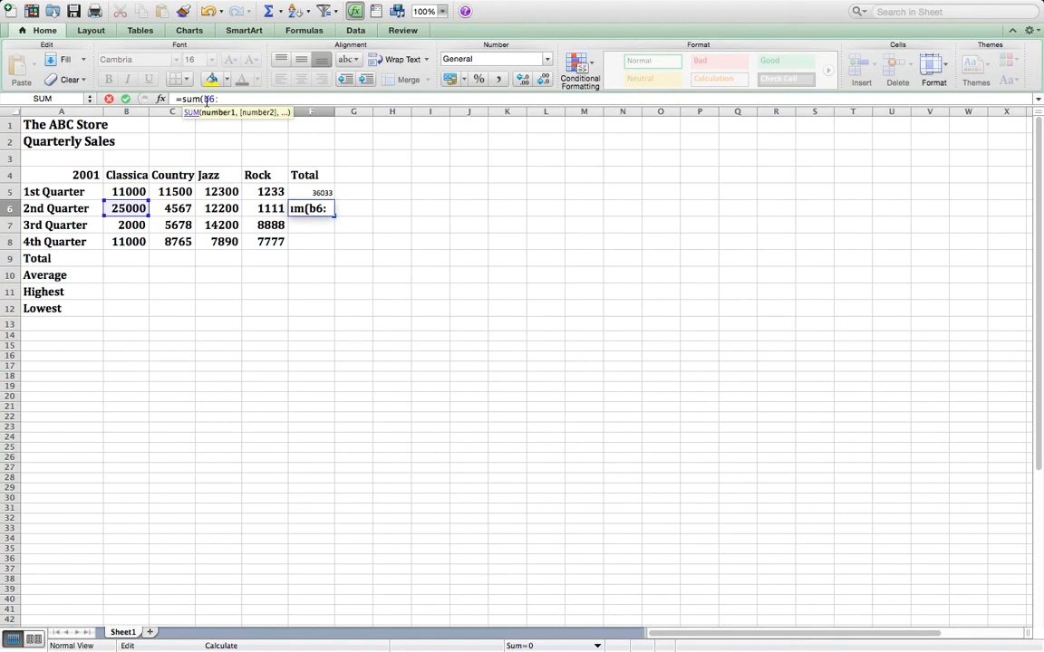
text(:e6)
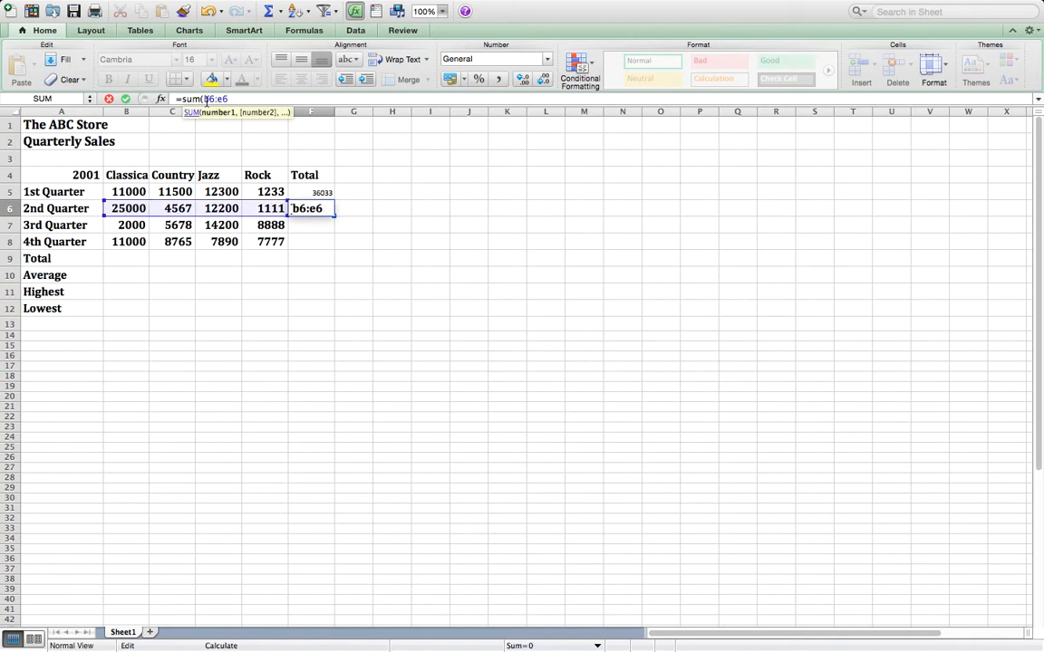
key(Return)
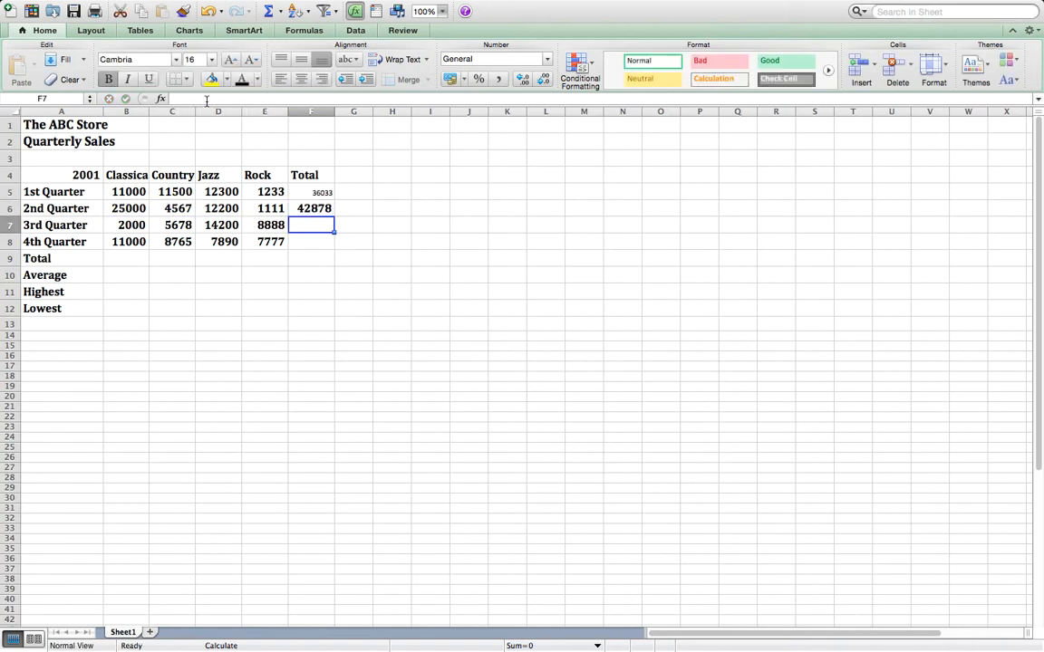
- Set the font size of the 1st Quarter total in cell F5 to 14
click(318, 193)
click(211, 59)
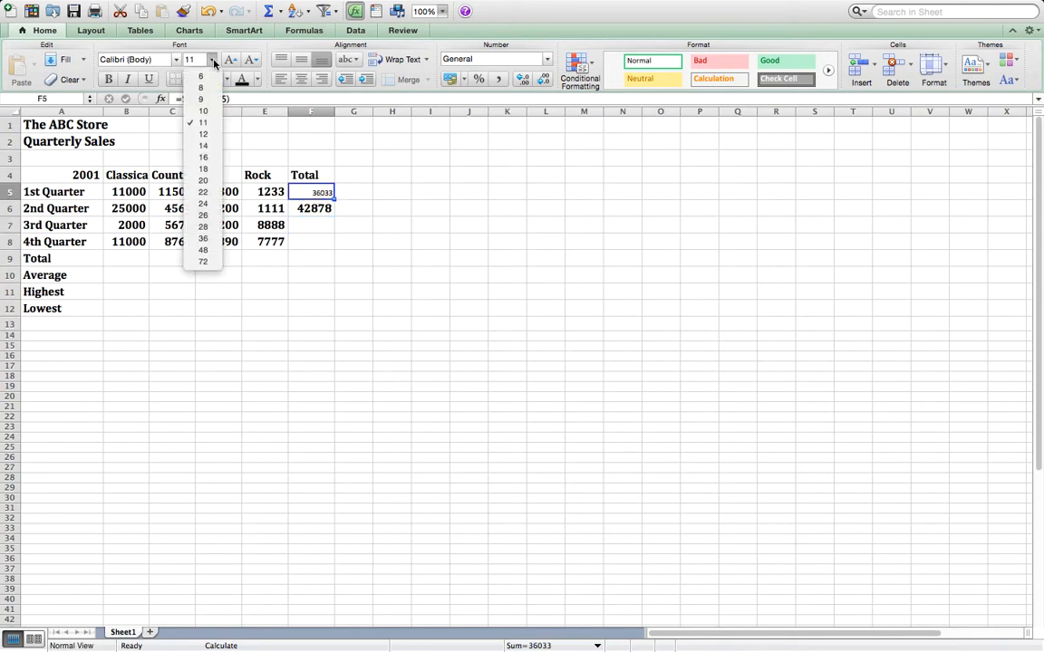
click(203, 146)
- Enter a SUM formula in cell F7 that totals the 3rd Quarter sales across B7:E7
click(323, 226)
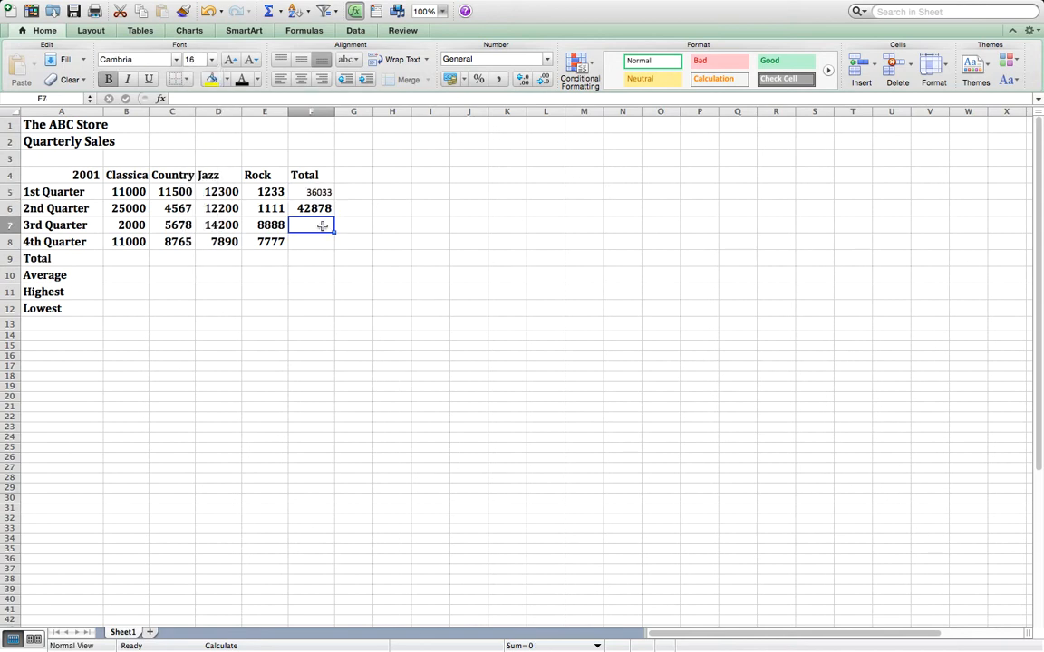
click(216, 97)
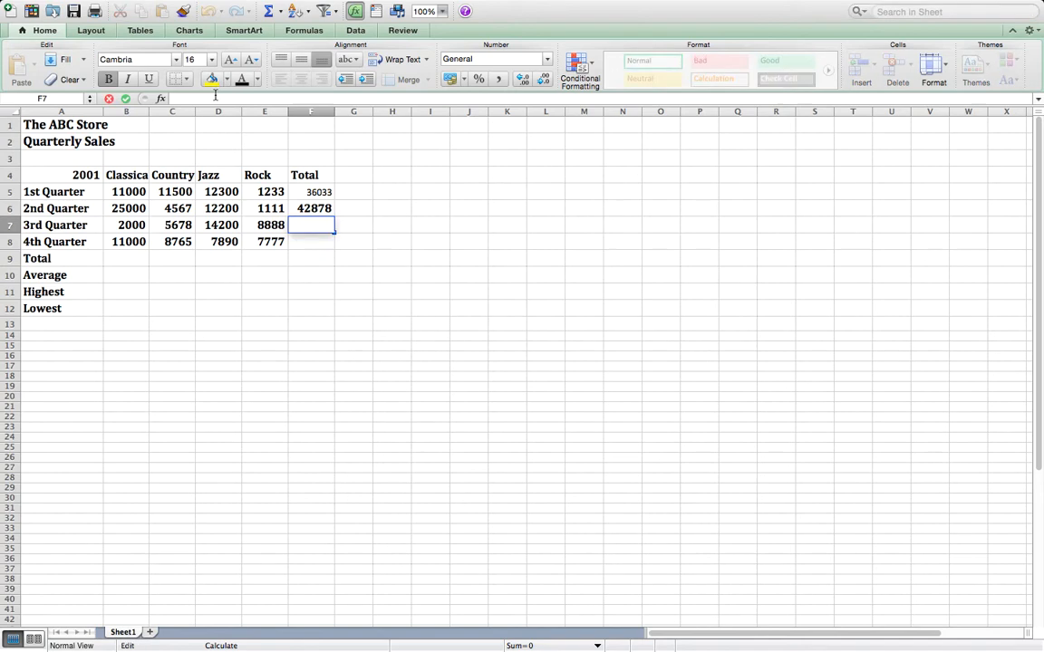
text(=sum)
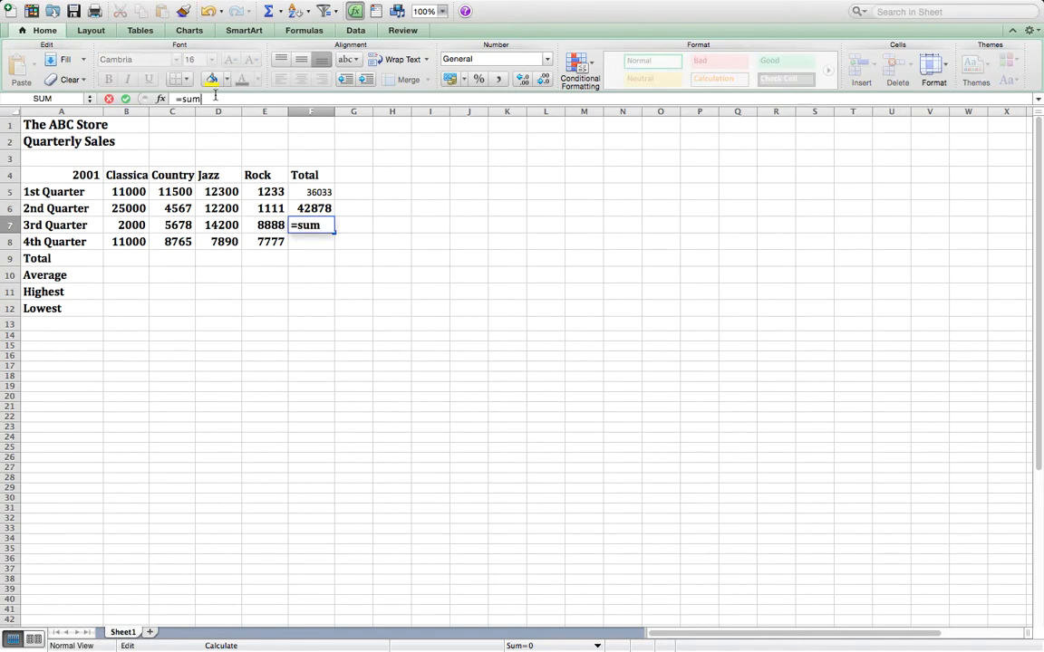
text((b7)
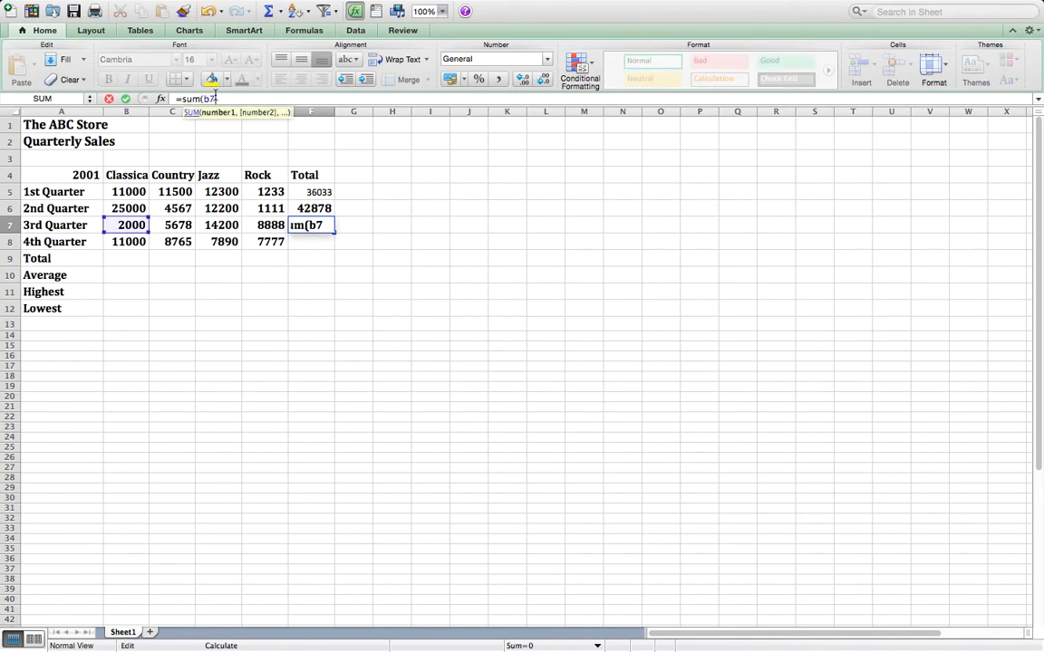
text(:e7))
key(Return)
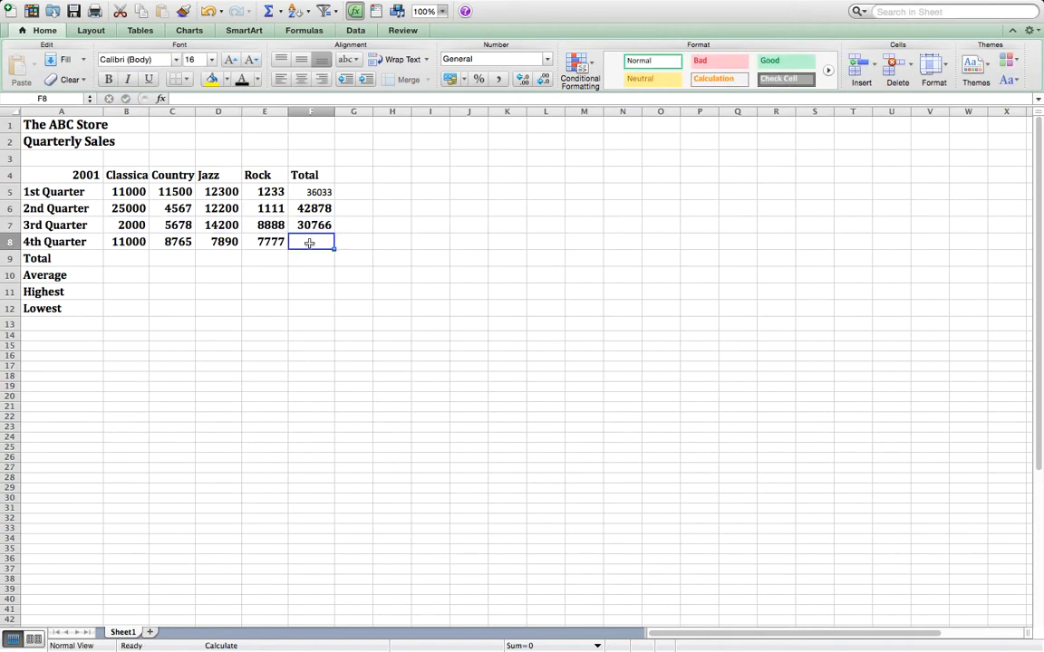
- Enter a SUM formula in cell F8 that totals the 4th Quarter sales across B8:E8
click(219, 99)
text(=su)
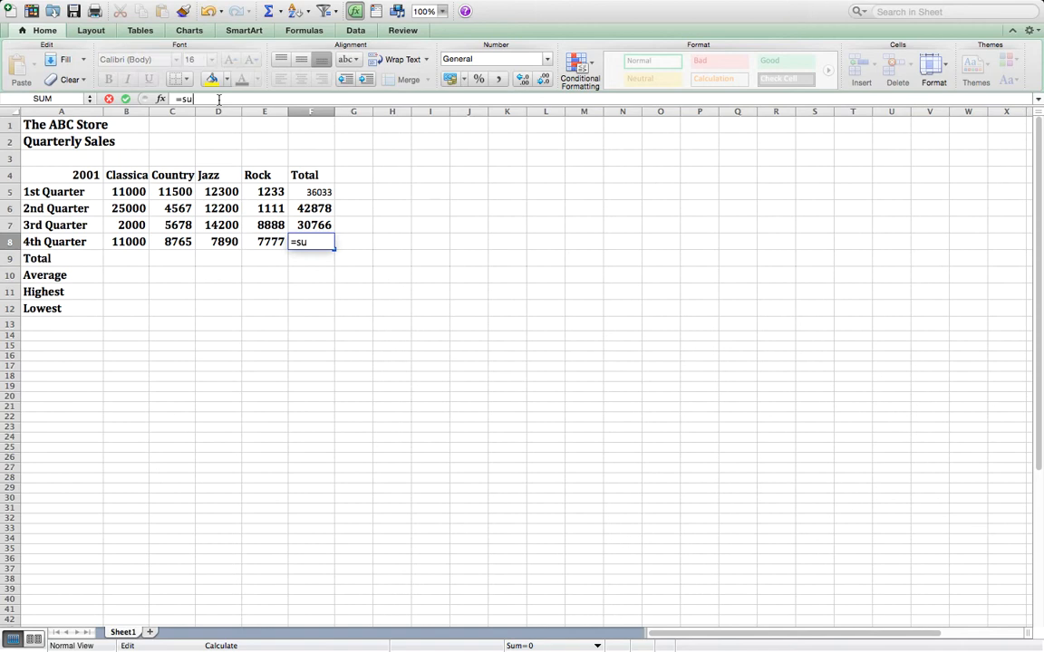
text(m(b8:)
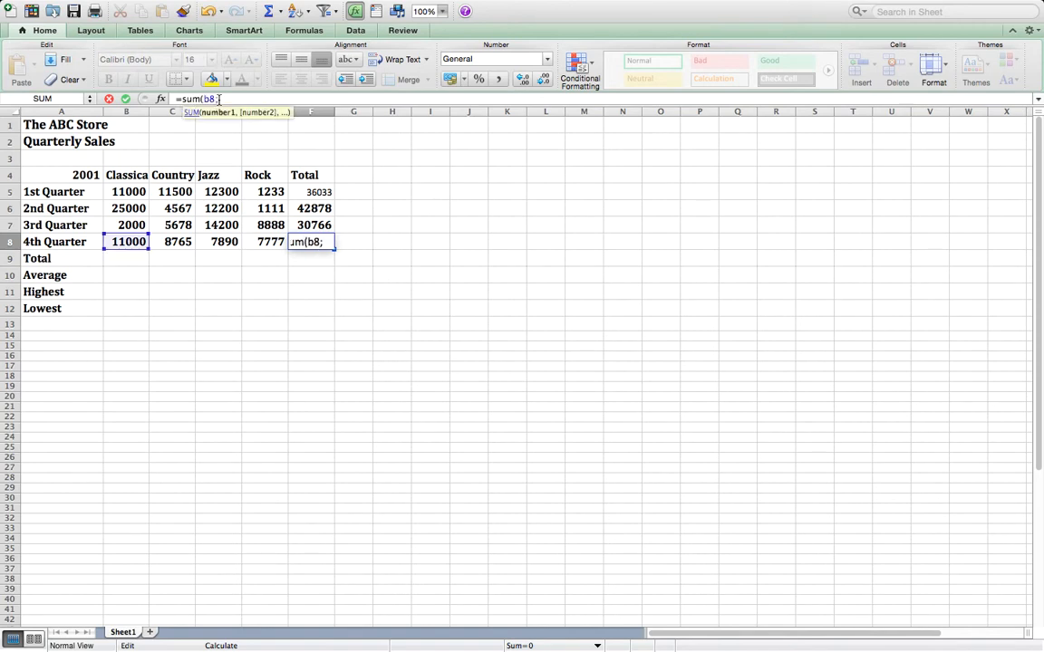
text(e8)
key(Return)
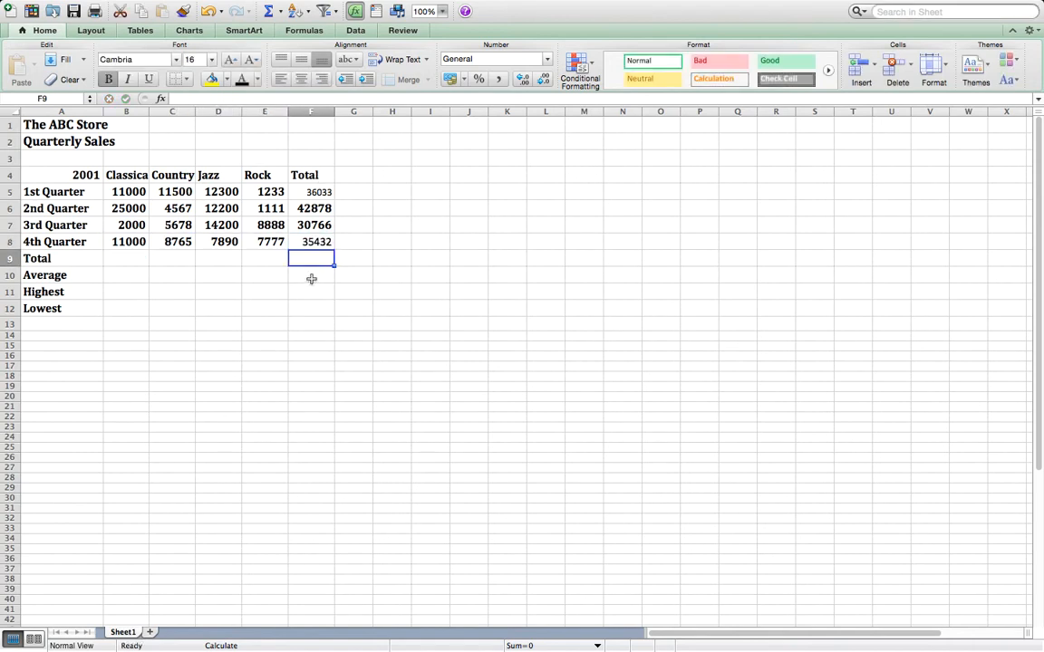
- Total the Classical column in cell B9 by applying AutoSum to the range B5:B9
click(108, 261)
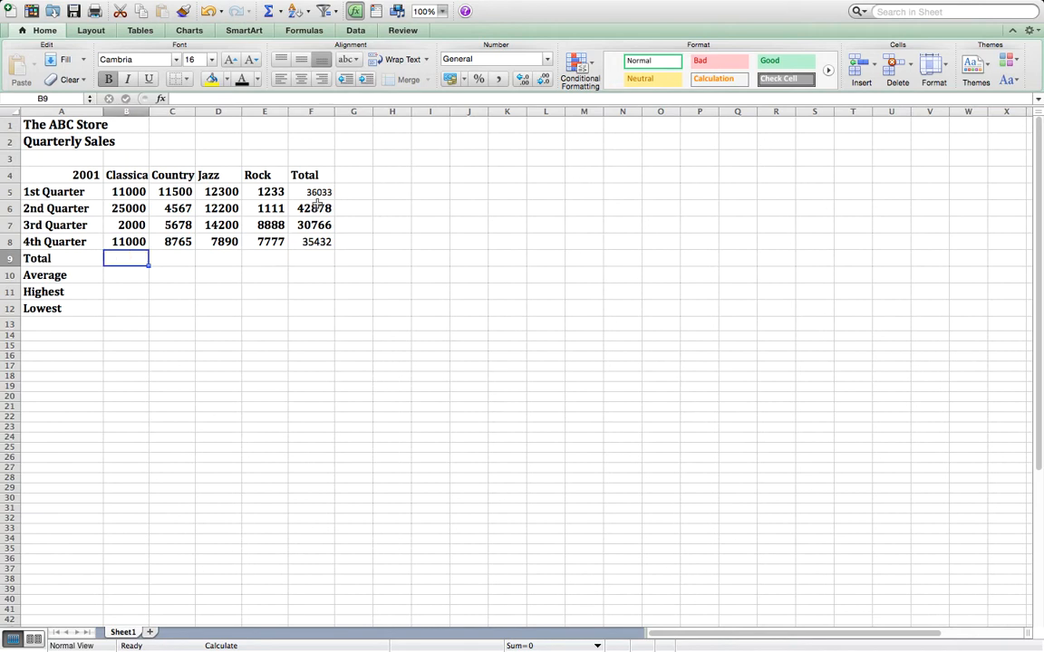
click(132, 191)
click(136, 188)
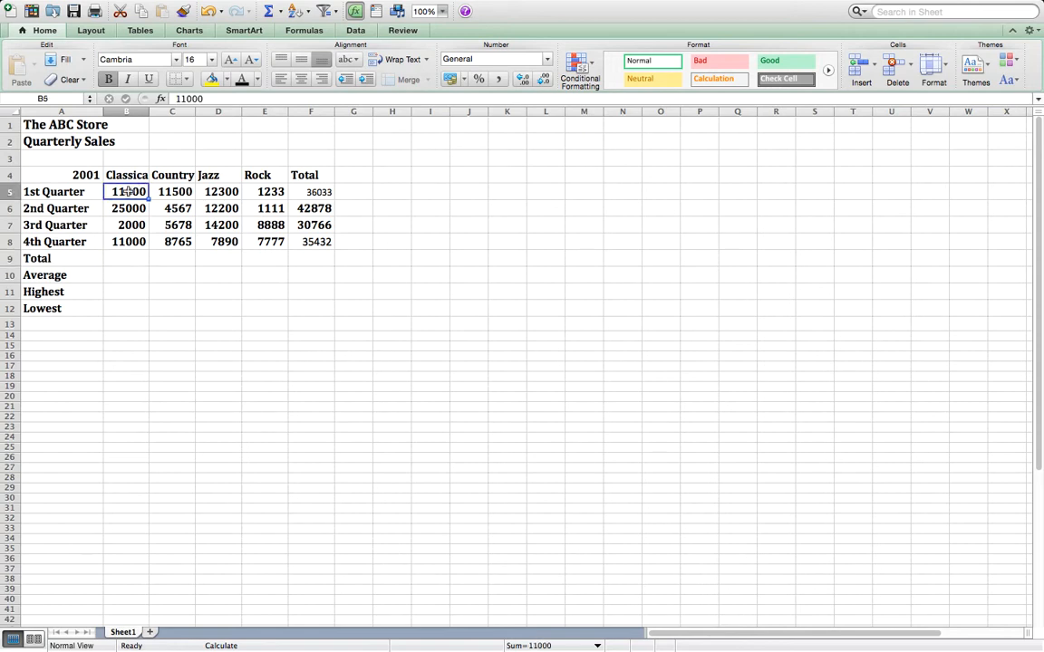
drag(128, 191, 131, 261)
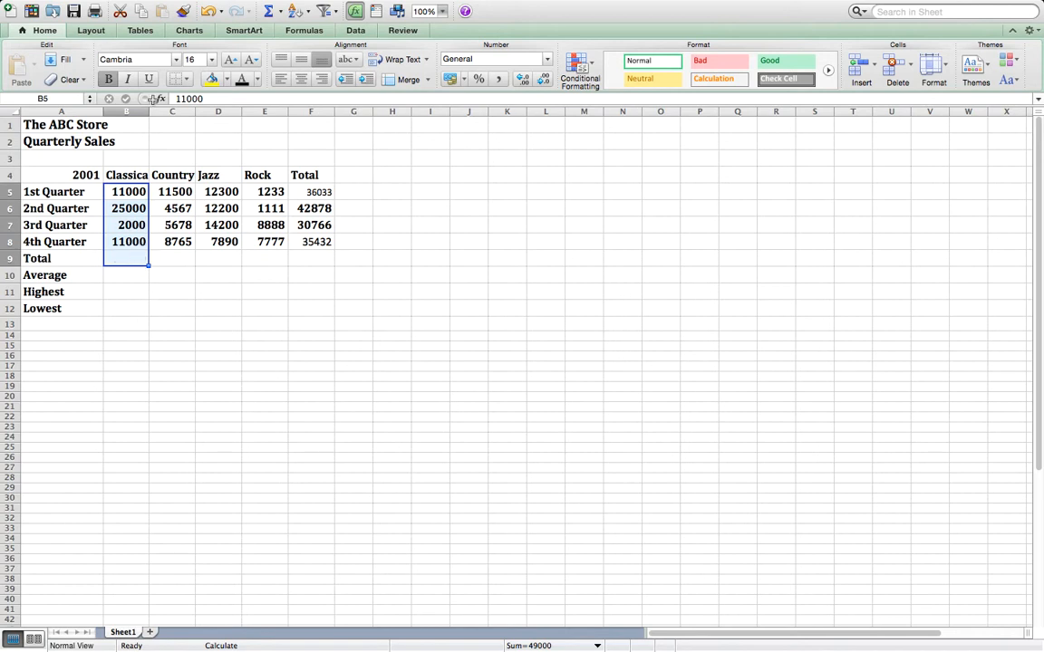
click(304, 31)
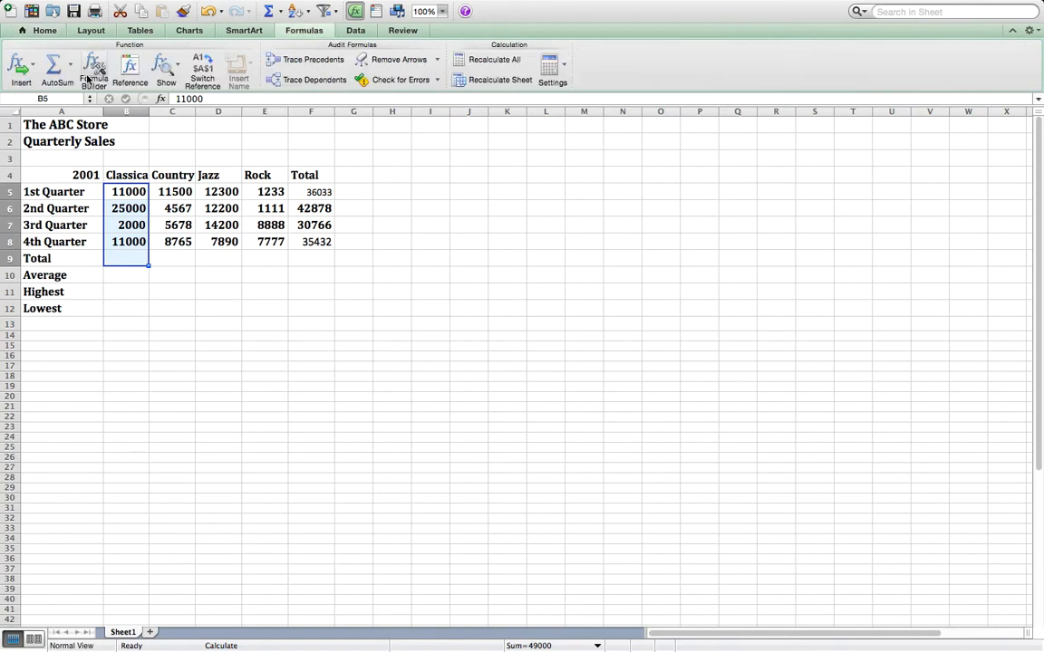
click(58, 67)
- Total the Country, Jazz and Rock columns in row 9, applying AutoSum to rows 5 to 9 of each column
click(176, 193)
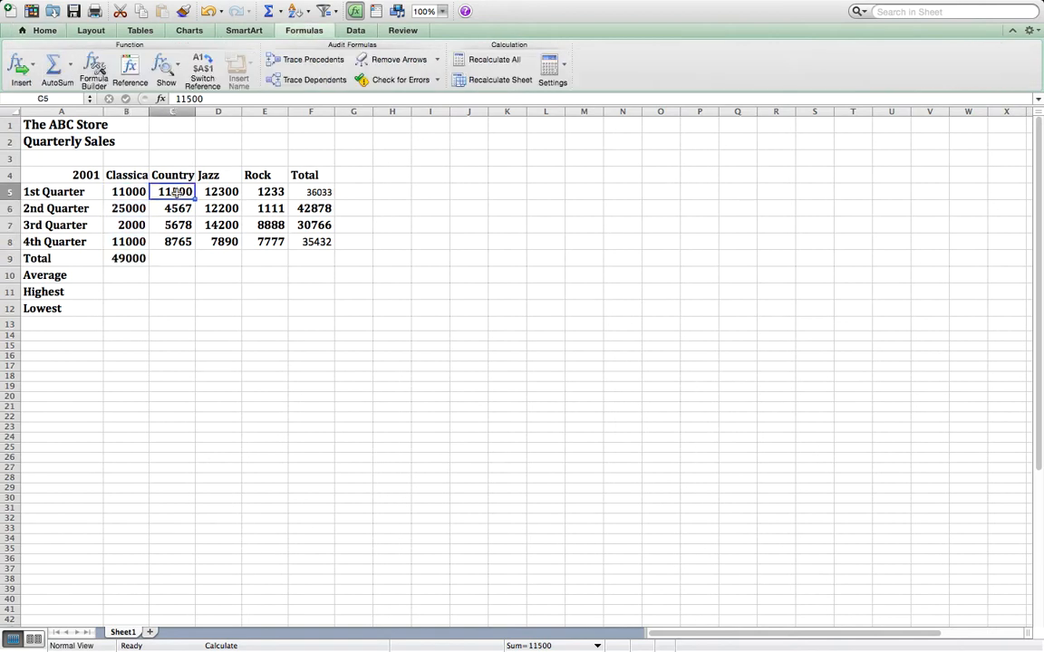
drag(176, 193, 175, 260)
click(64, 69)
drag(218, 192, 217, 260)
click(55, 63)
drag(270, 192, 273, 261)
click(54, 63)
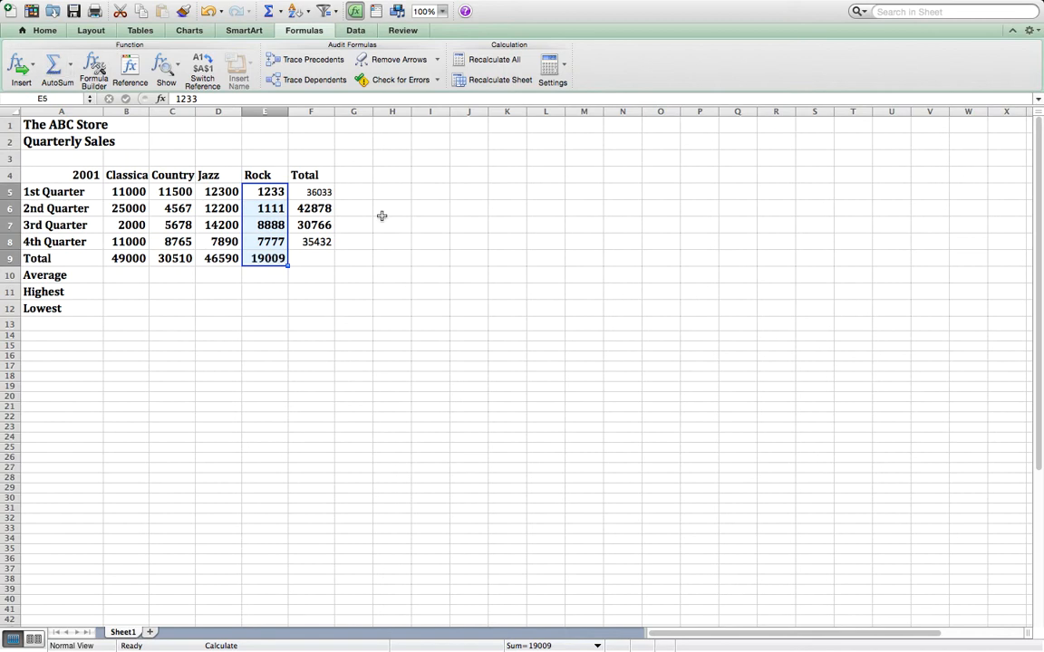
- Sum the quarterly totals into cell F9 by applying AutoSum to the range F5:F9
drag(316, 191, 312, 260)
click(56, 63)
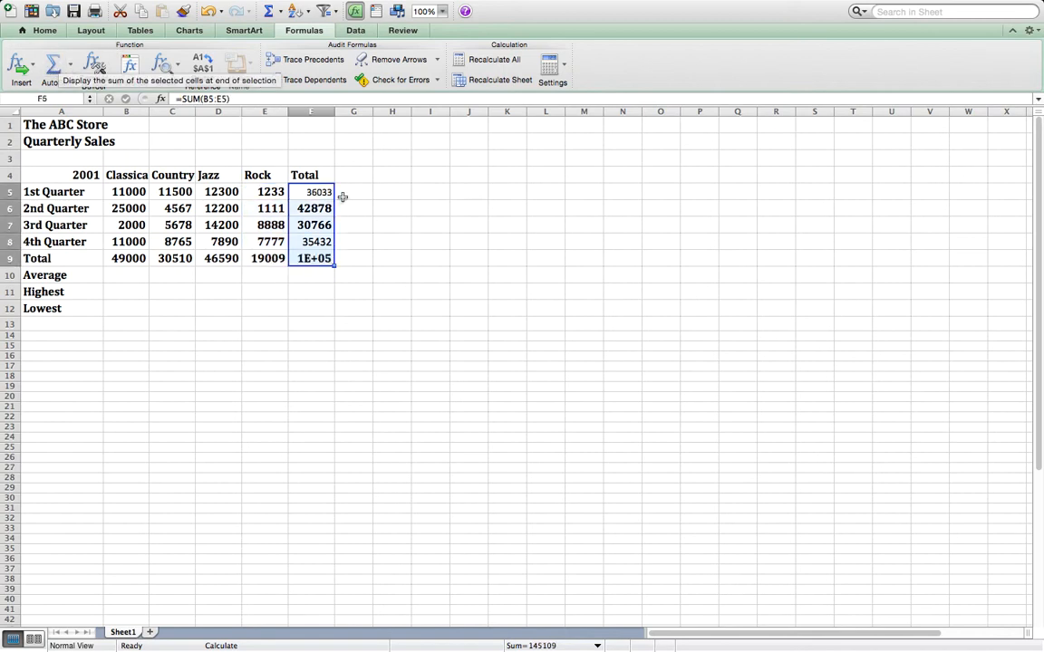
click(426, 241)
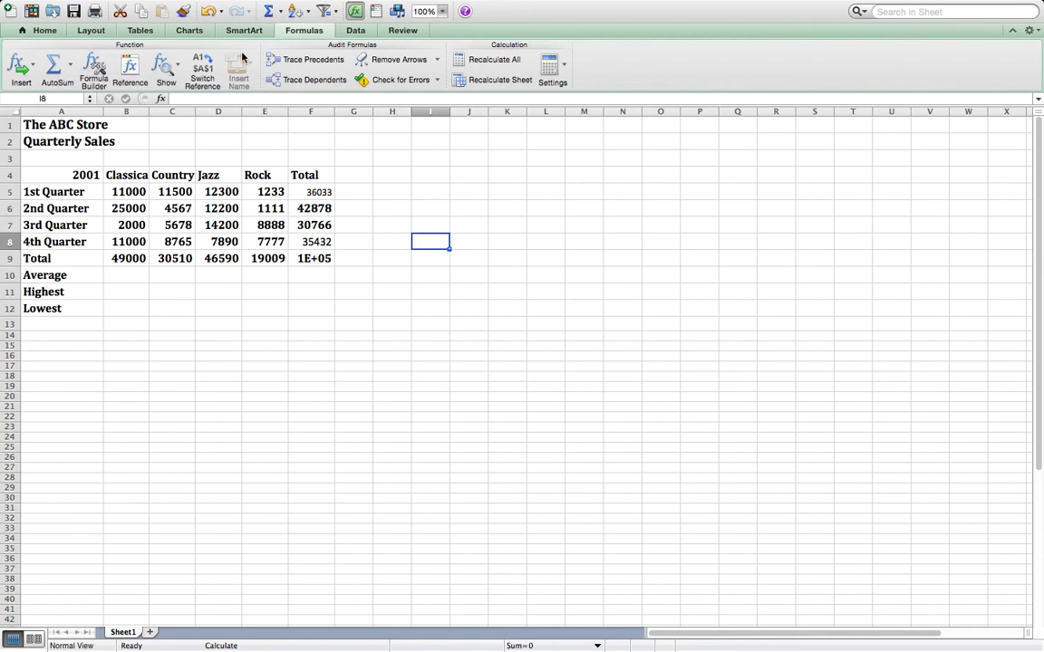
- Delete the grand total formula from cell F9
click(308, 258)
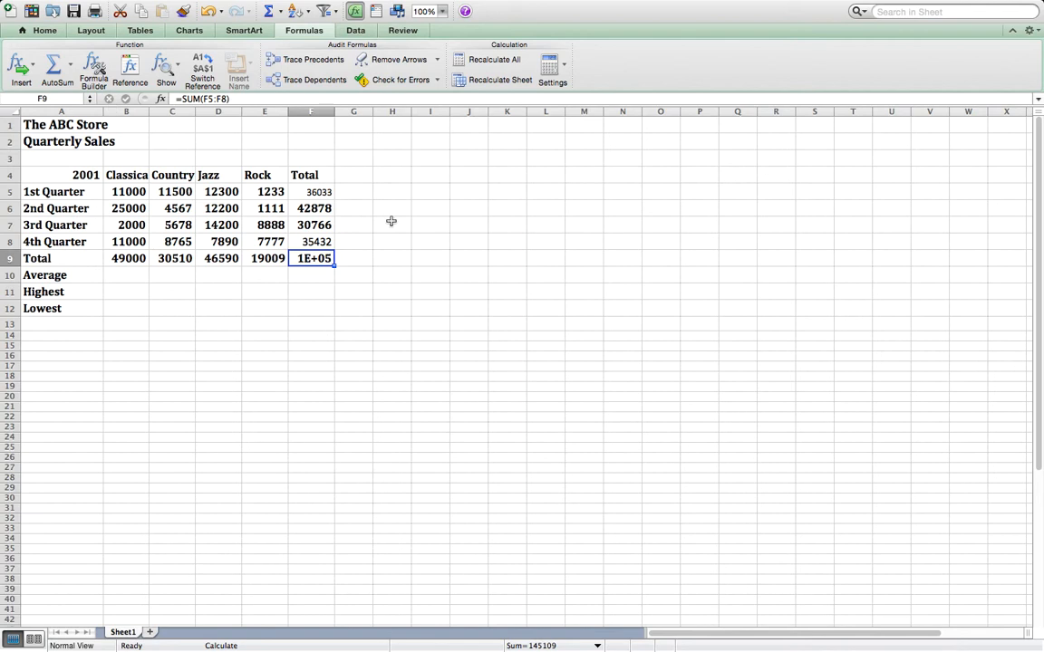
key(BackSpace)
click(341, 241)
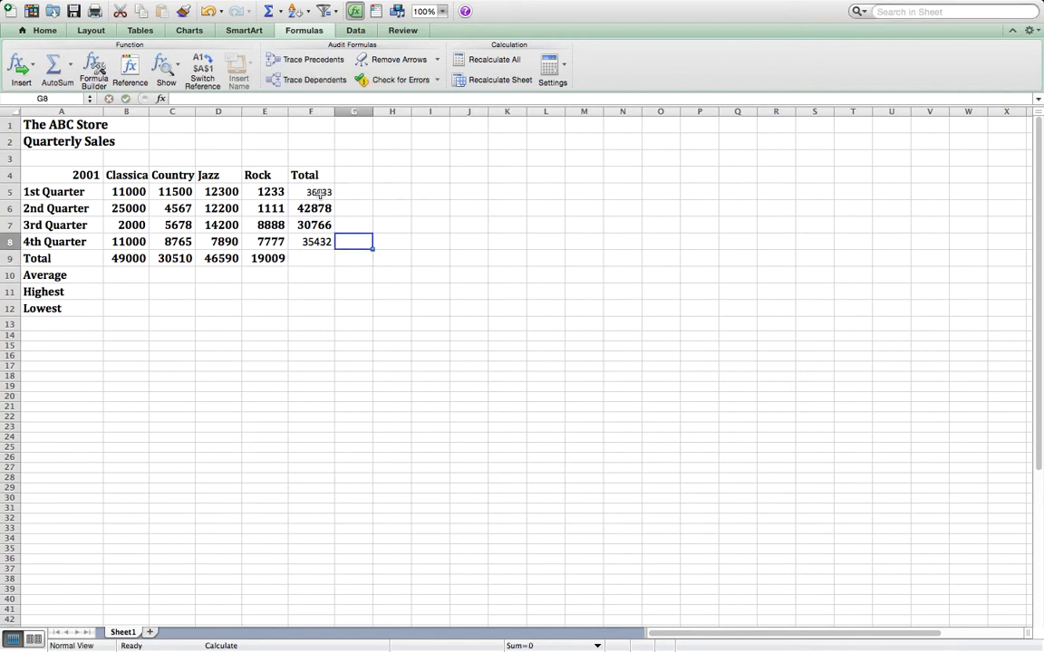
drag(320, 188, 319, 257)
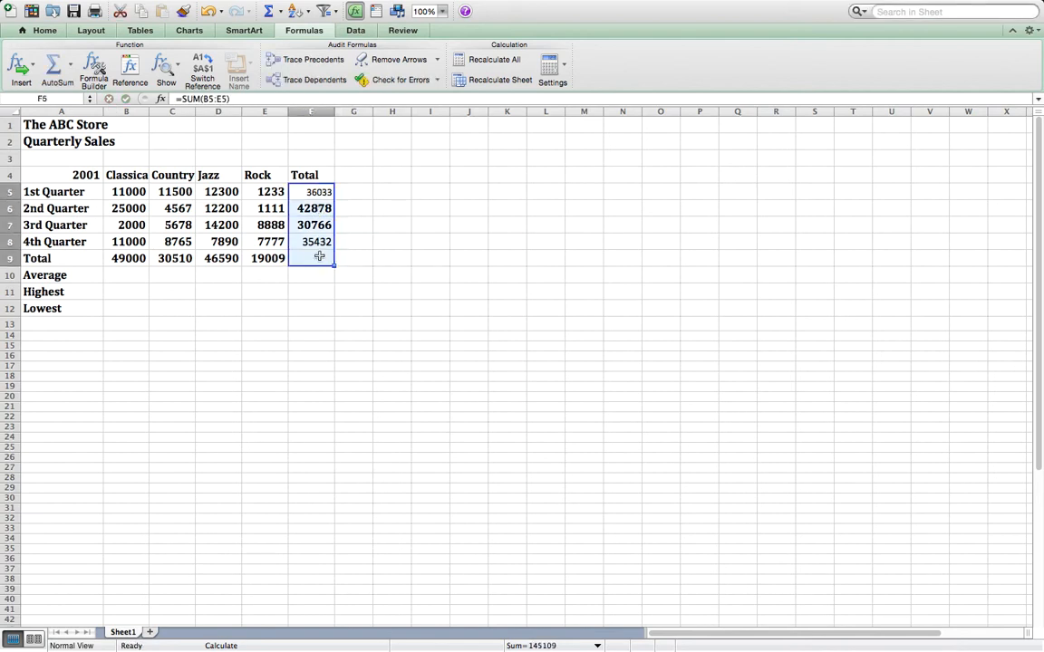
click(52, 64)
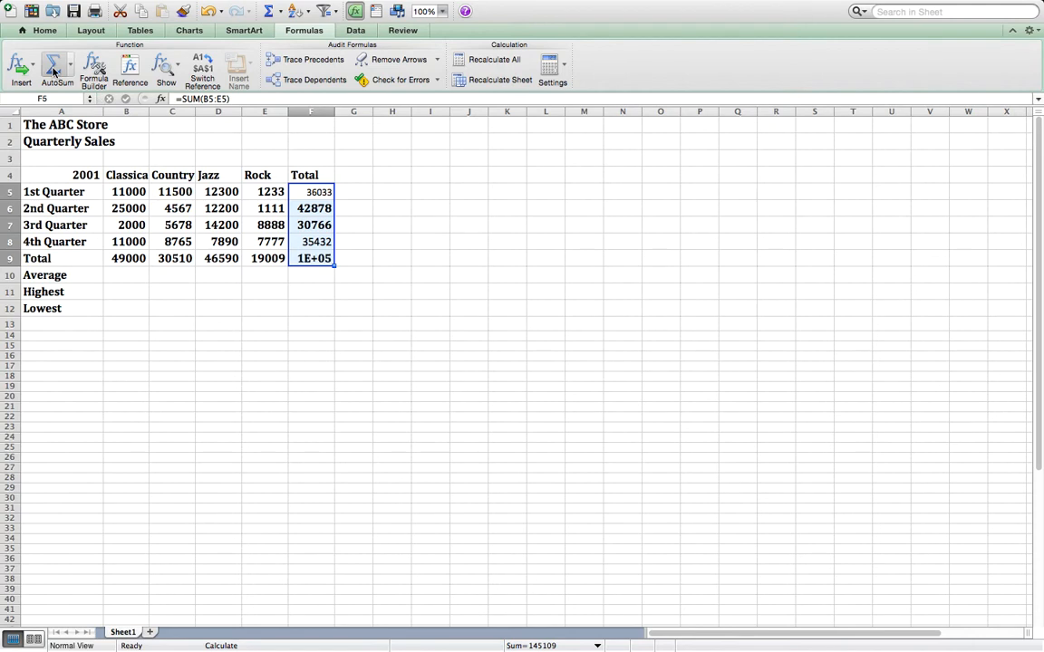
click(317, 259)
key(BackSpace)
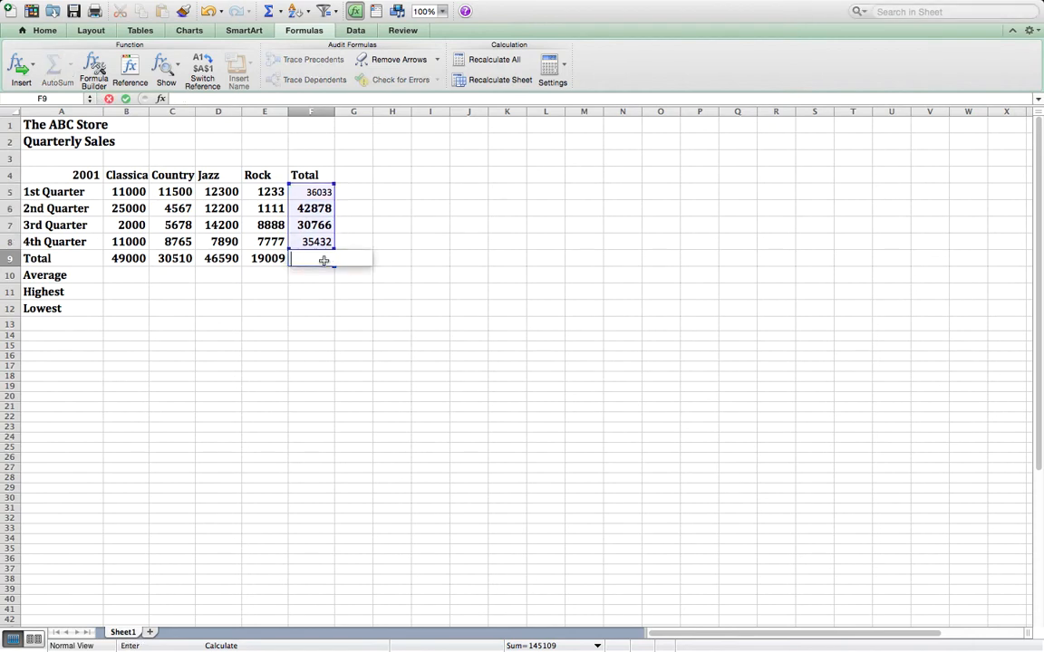
click(125, 273)
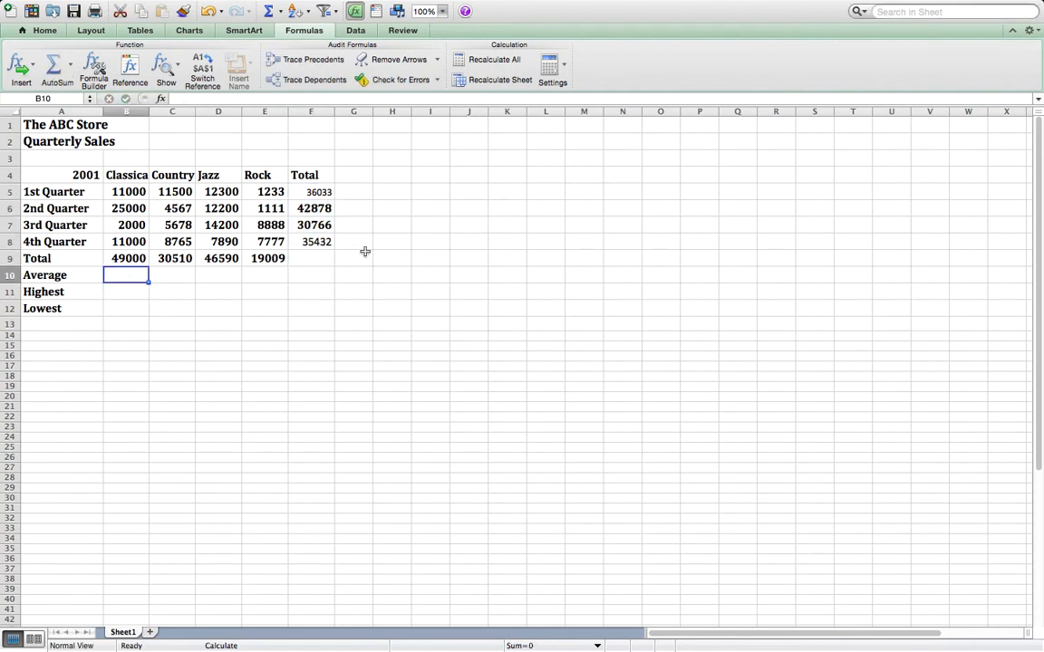
- Enter a SUM formula in cell F9 that adds up the four quarterly totals above it in the Total column
drag(313, 192, 324, 245)
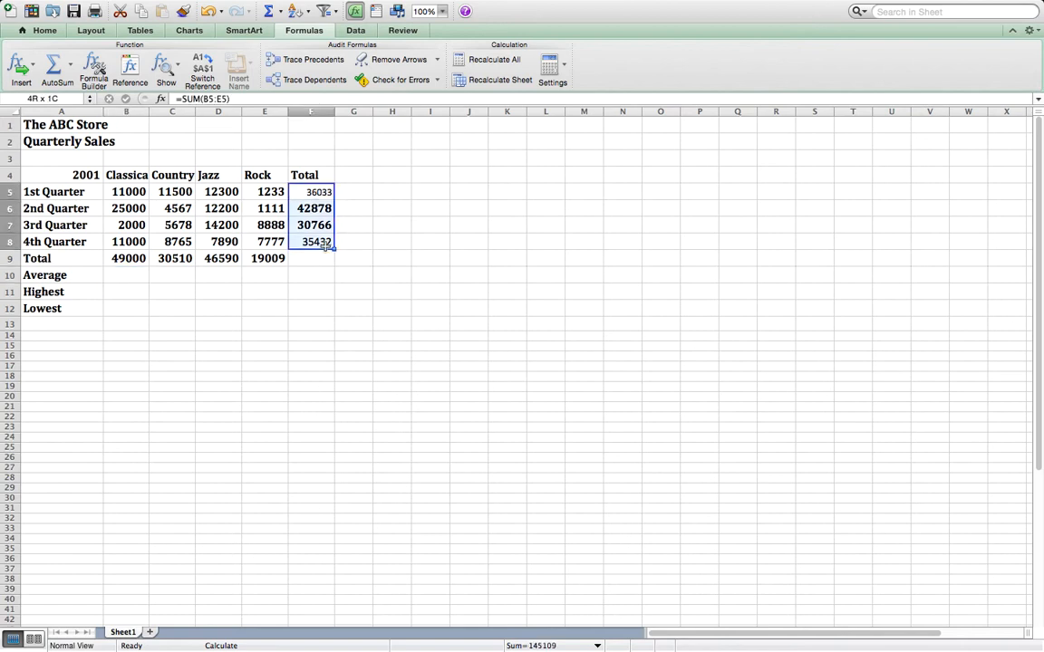
click(315, 259)
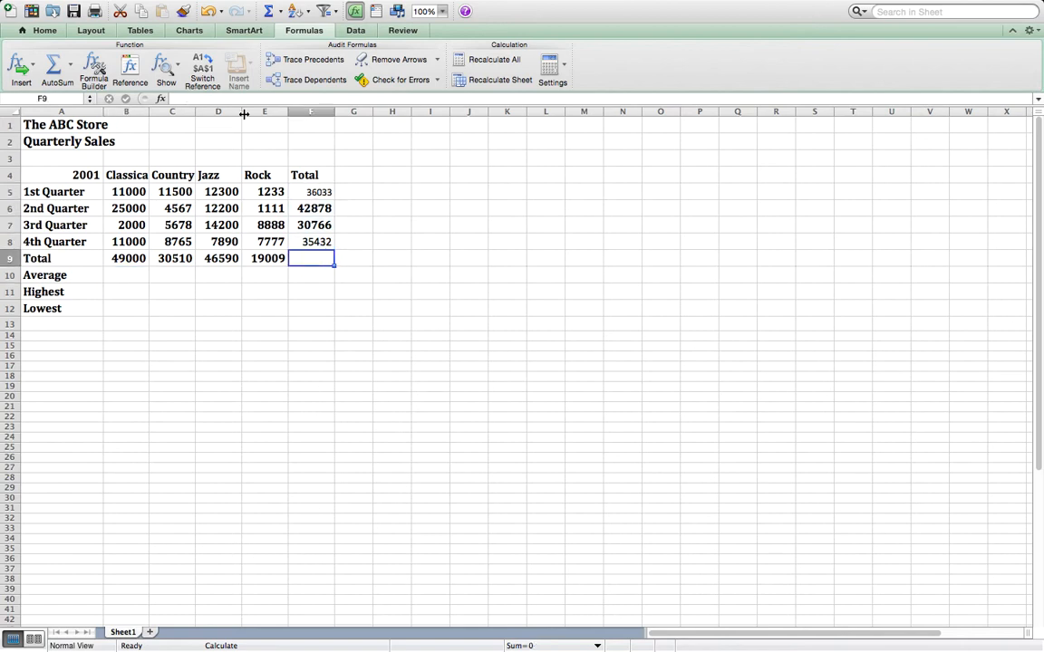
click(227, 98)
text(=)
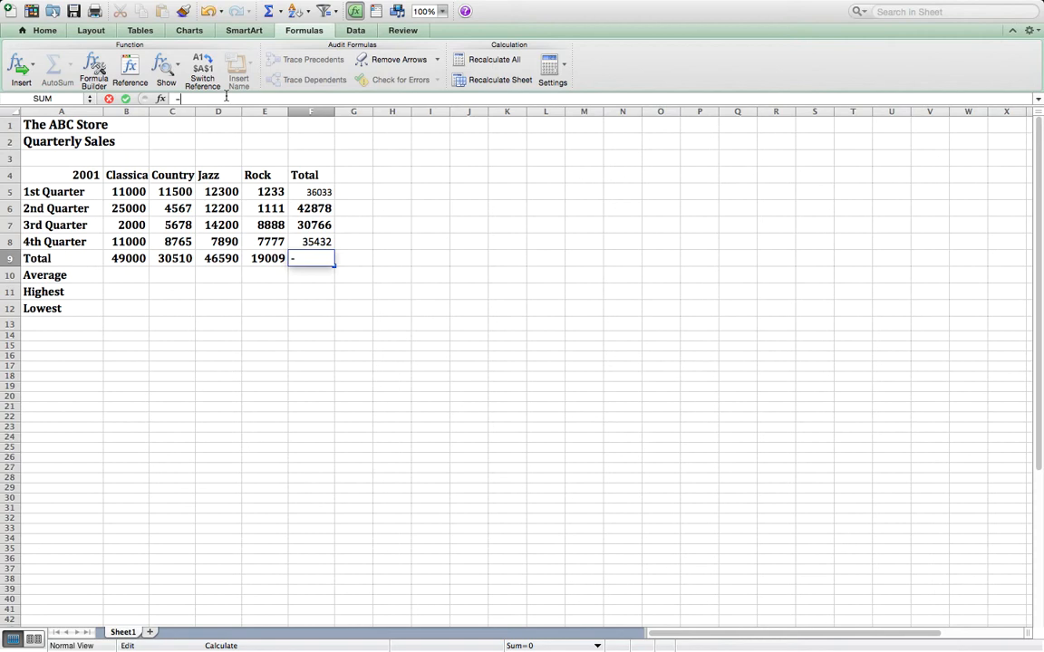
text(sum()
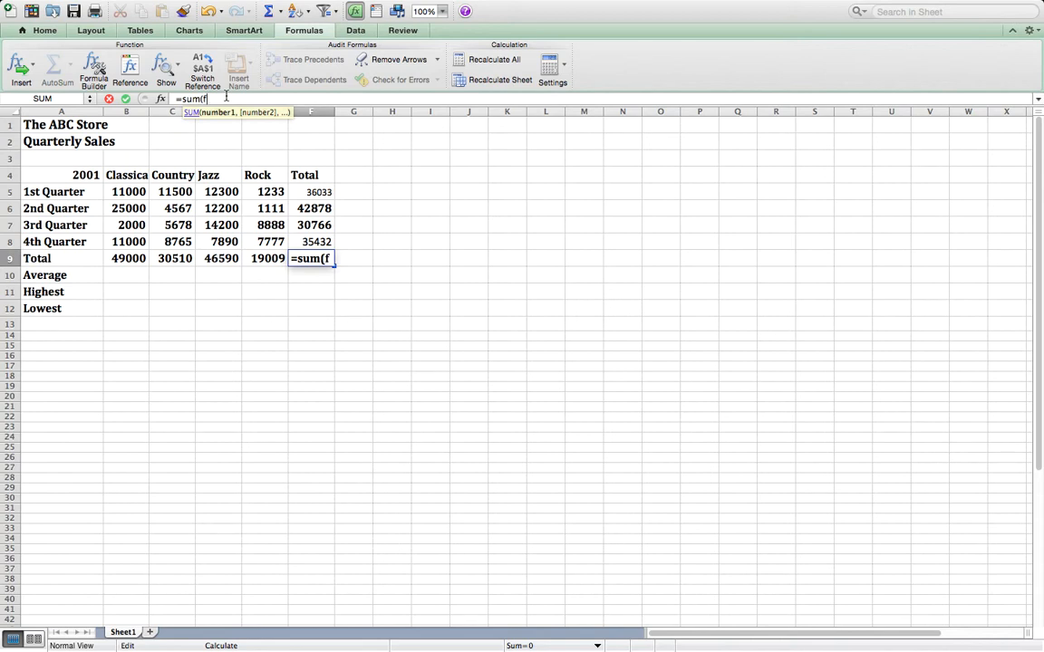
text(f5)
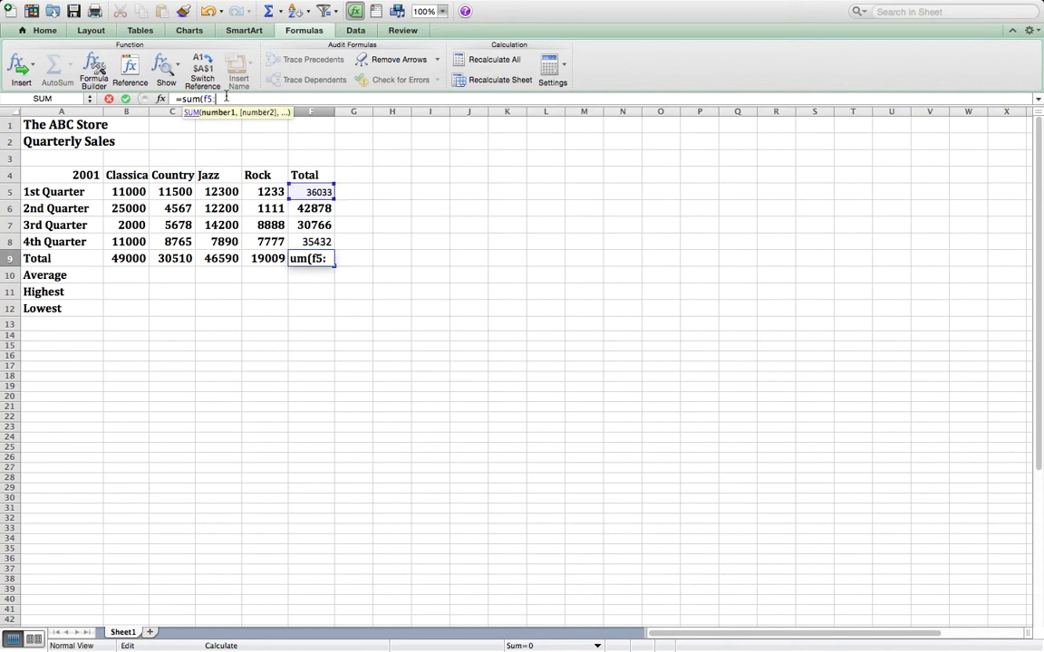
text(:f9)
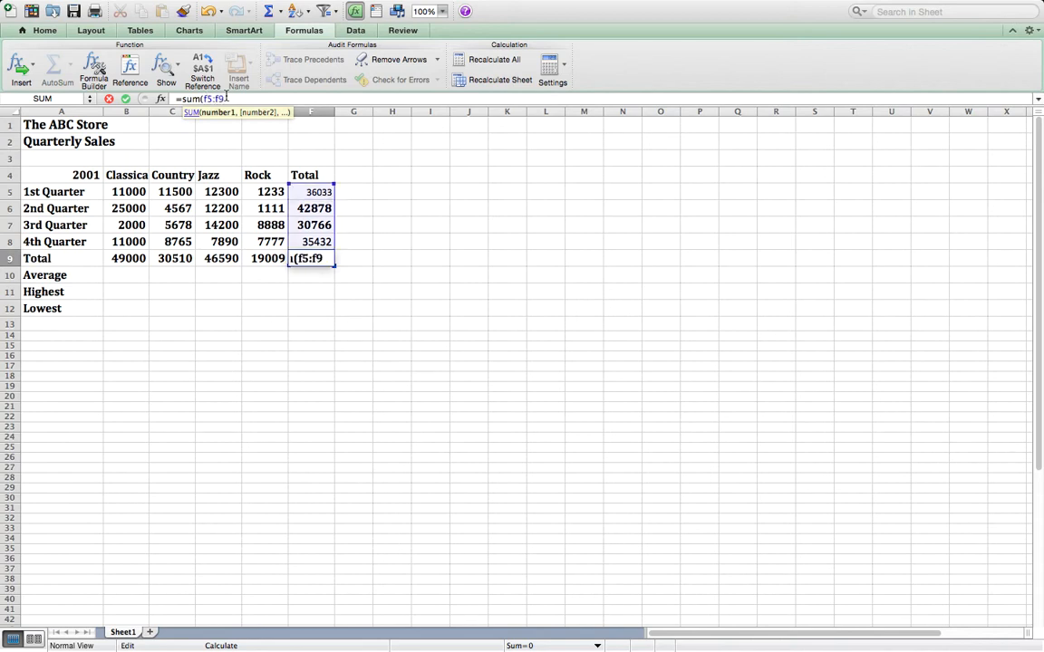
text())
key(Return)
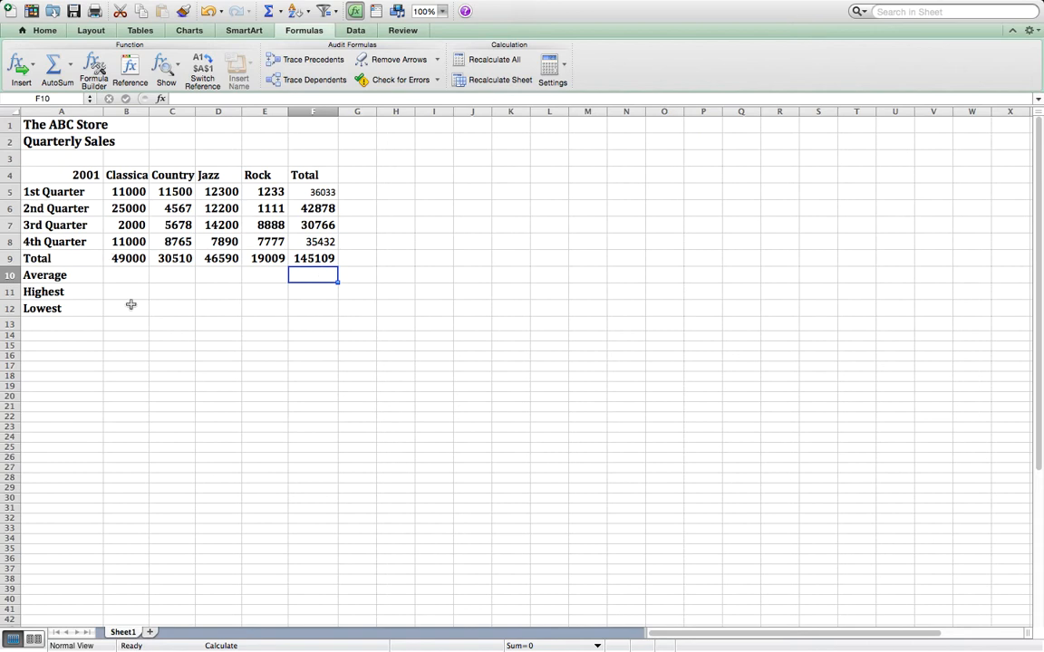
- Calculate the Classical average in cell B10 by inserting the AVERAGE function with its range set to B5:B8
click(131, 276)
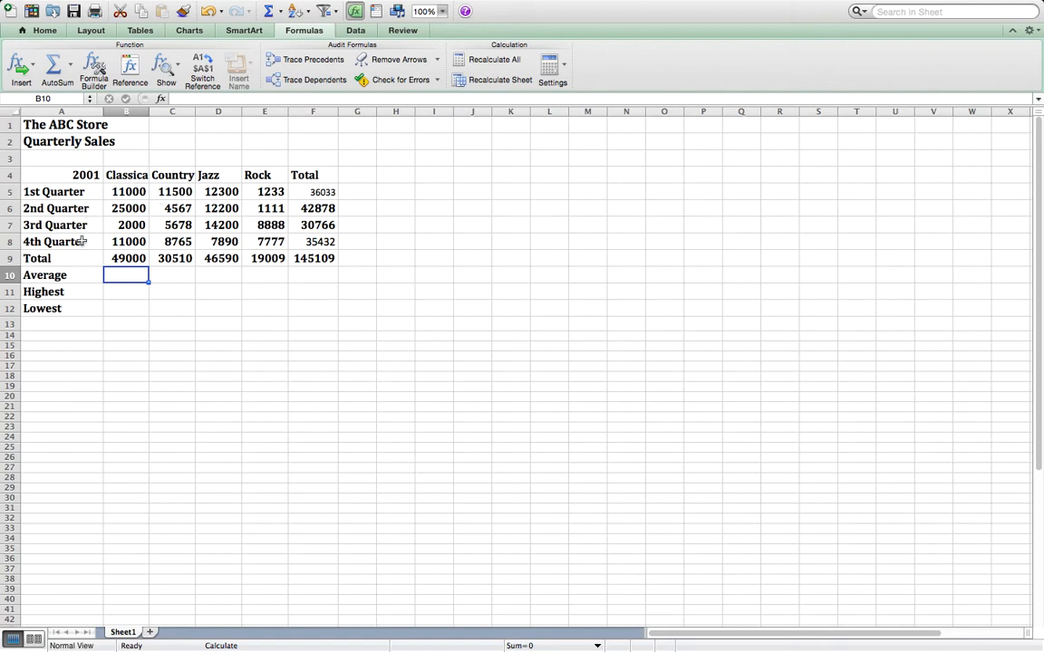
click(125, 258)
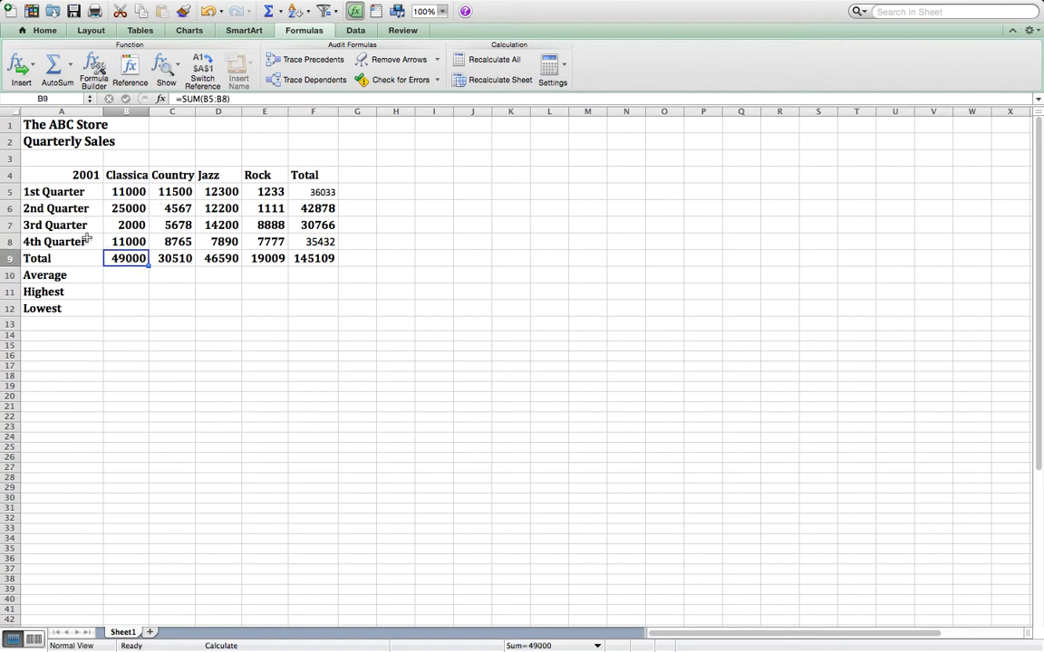
click(118, 276)
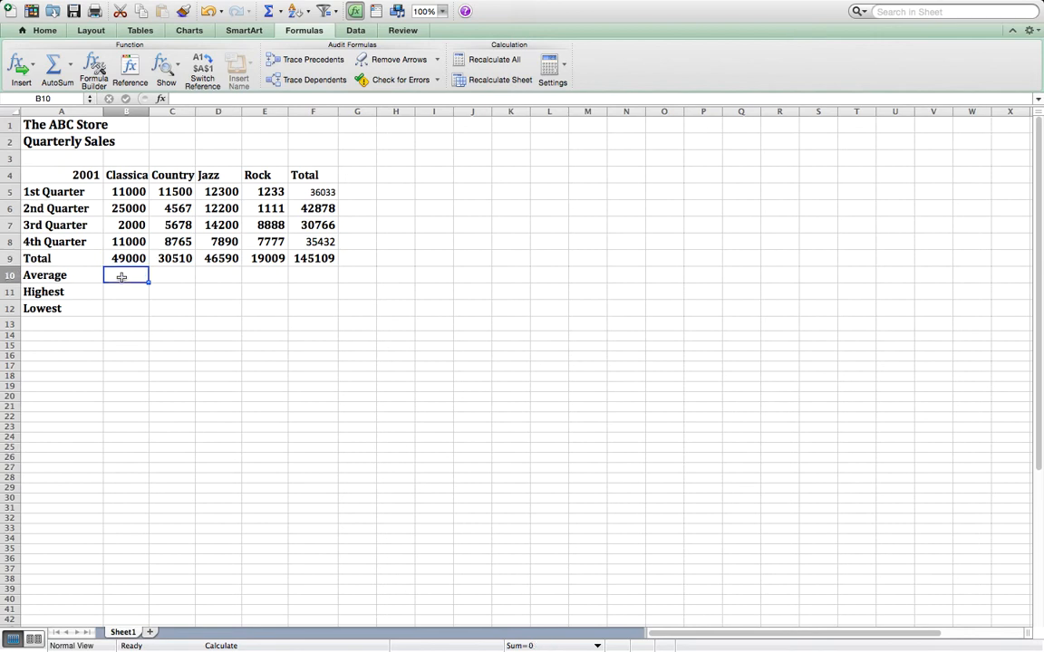
click(194, 98)
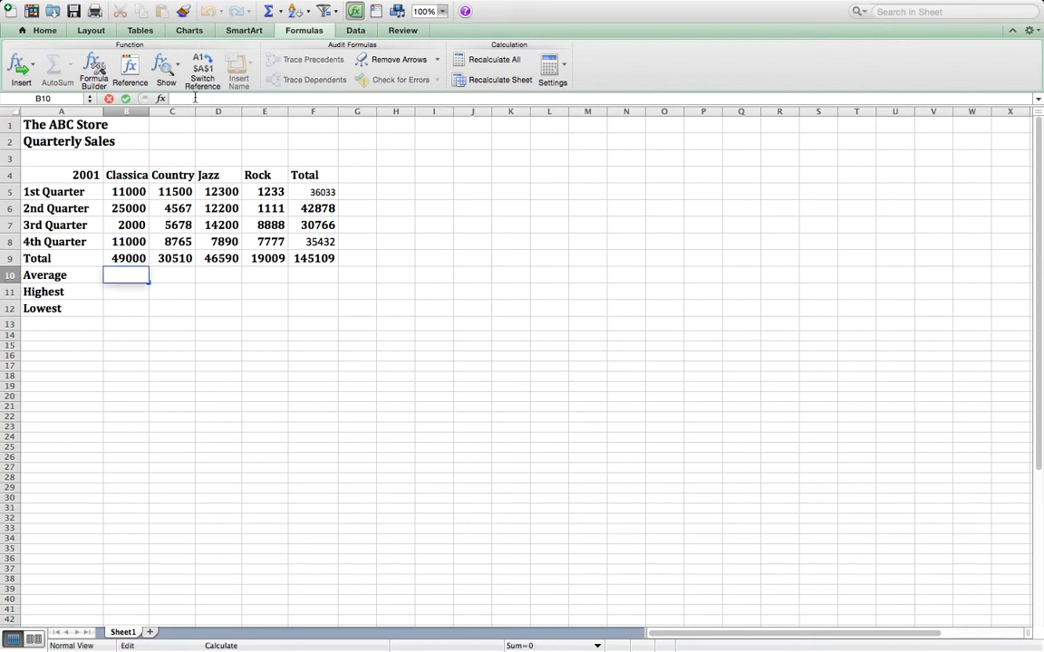
click(160, 98)
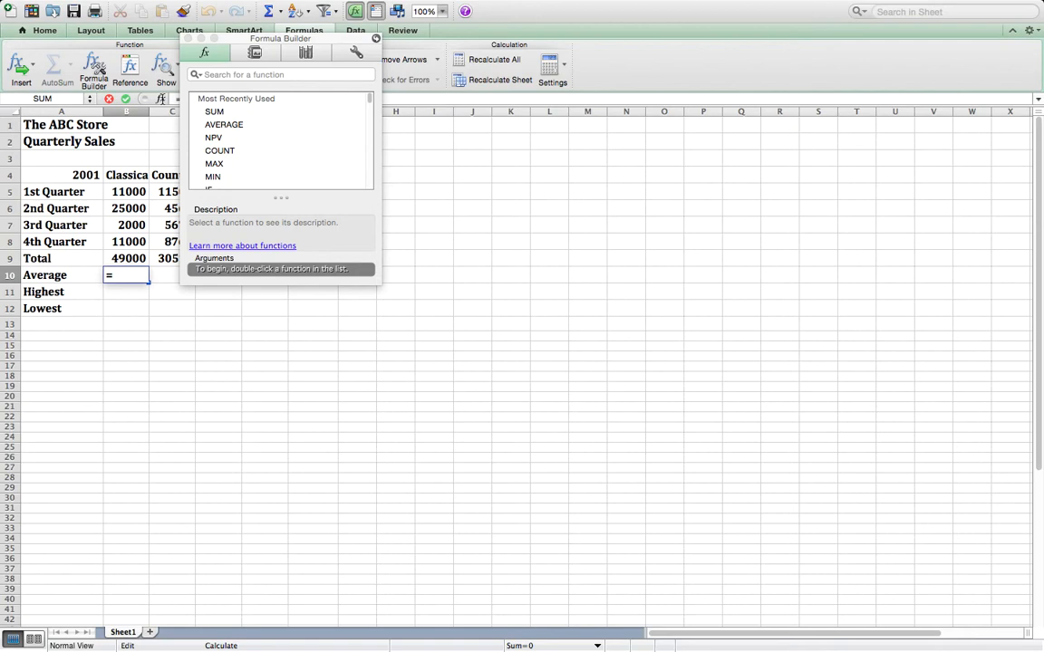
click(241, 124)
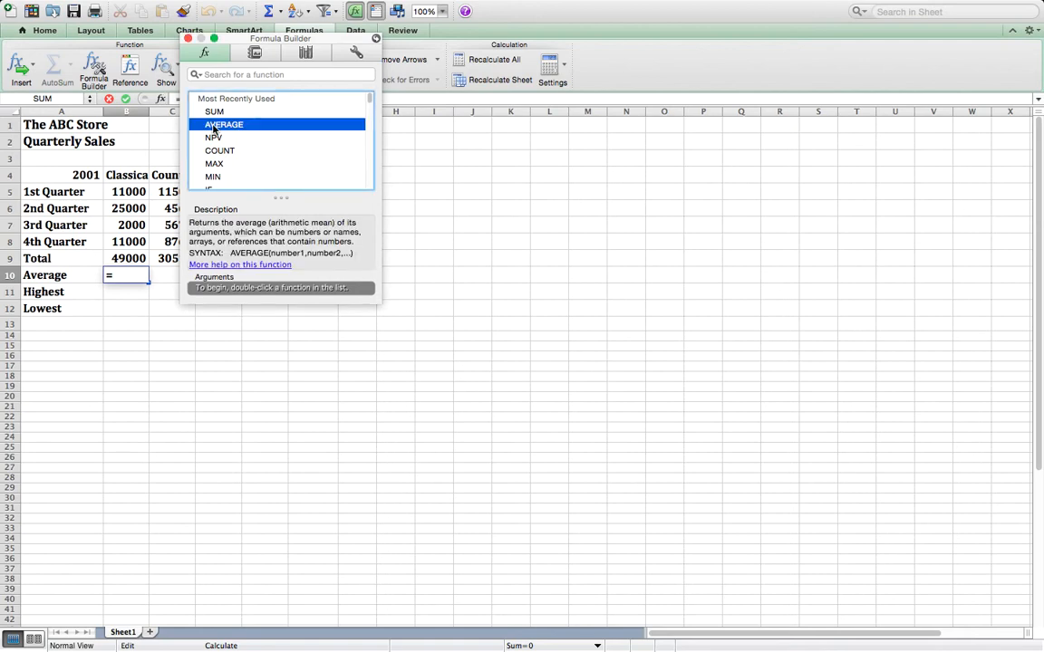
double_click(233, 124)
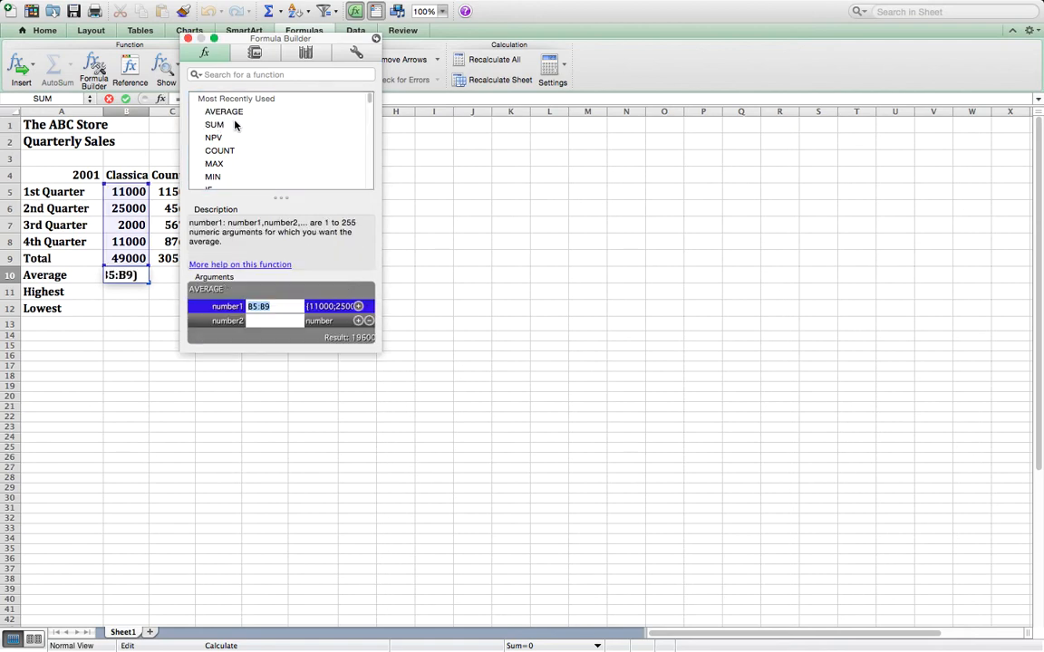
click(271, 306)
key(BackSpace)
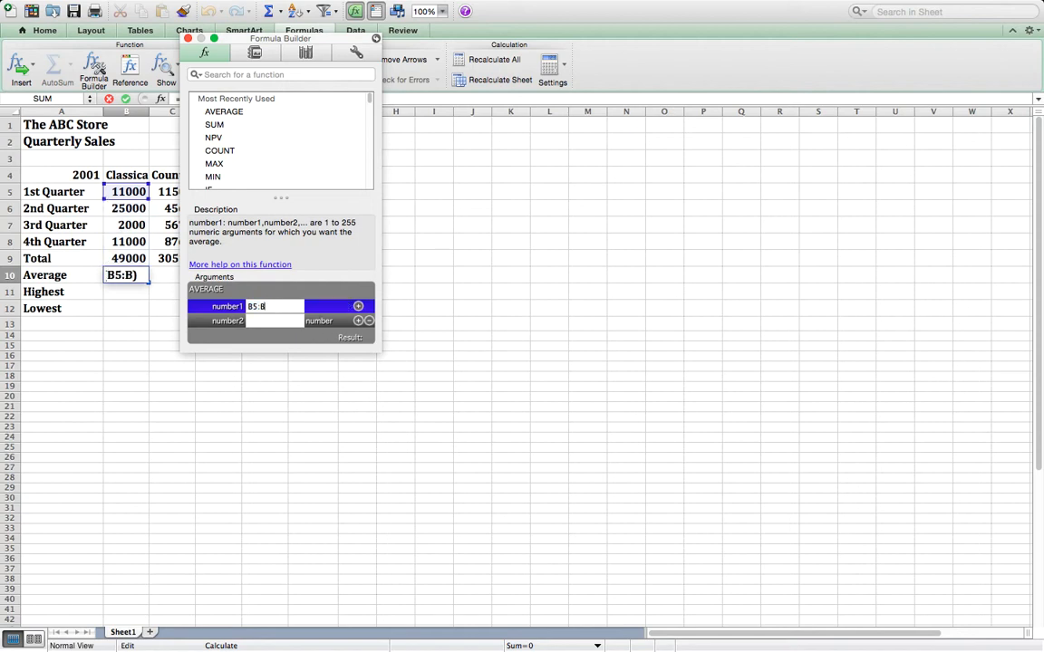
text(8)
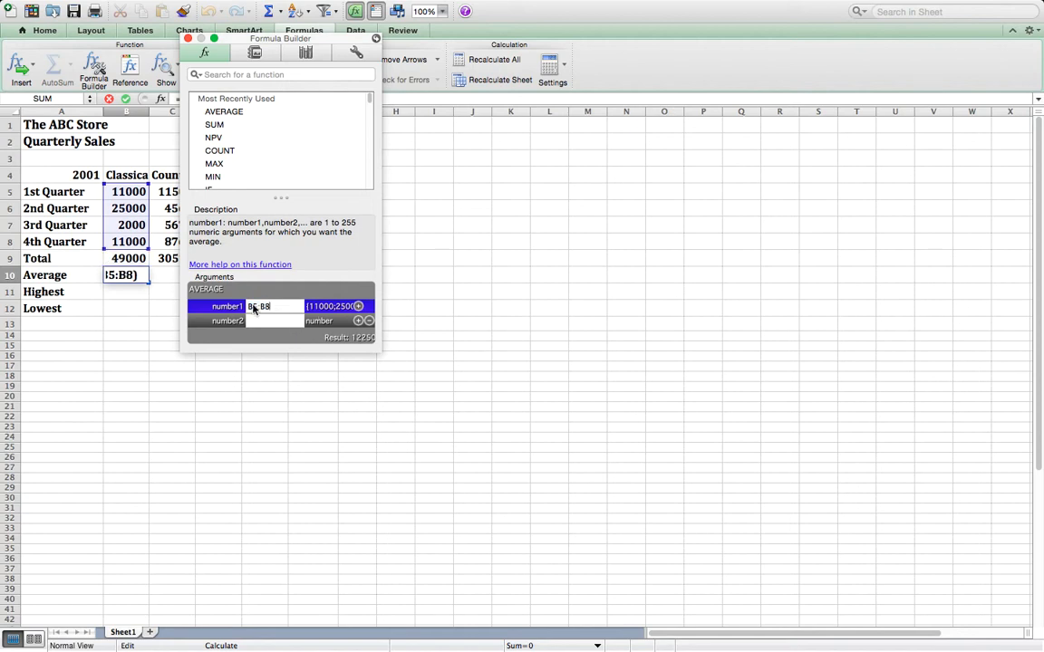
key(Return)
- Calculate the Country average in cell C10 using the AVERAGE function over C5:C8, and close the Formula Builder
click(168, 280)
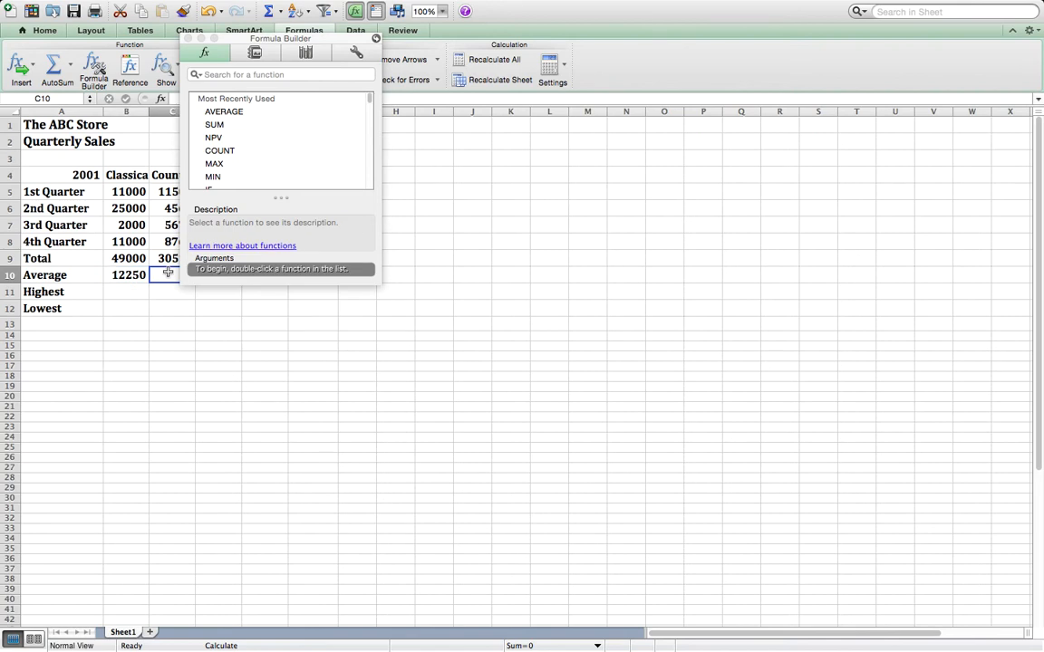
click(225, 113)
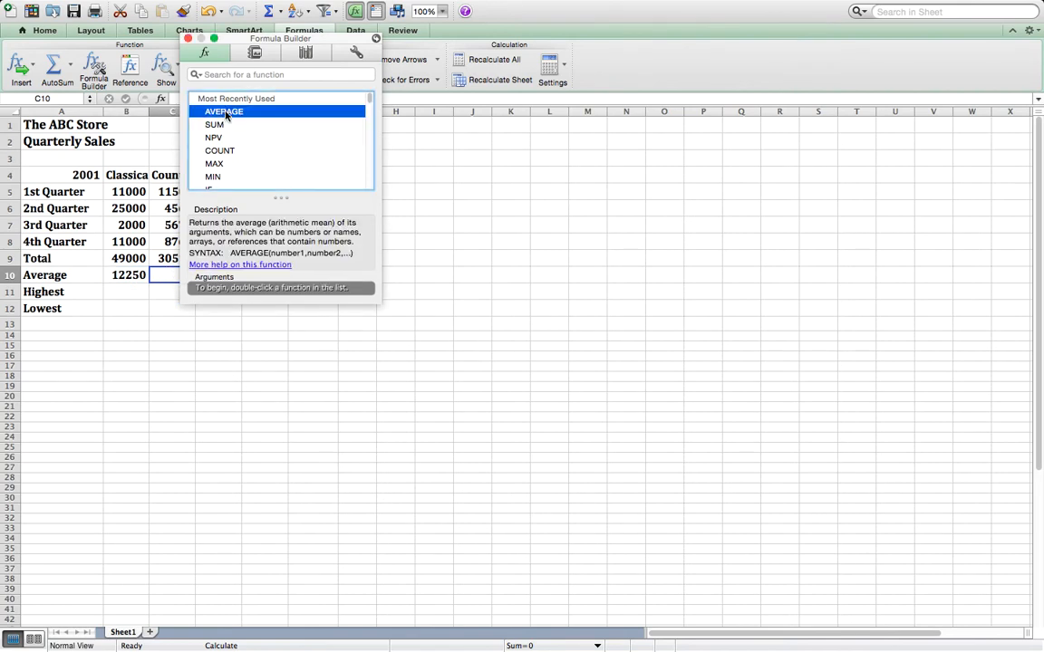
double_click(225, 113)
click(272, 308)
key(BackSpace)
text(9)
key(BackSpace)
text(8)
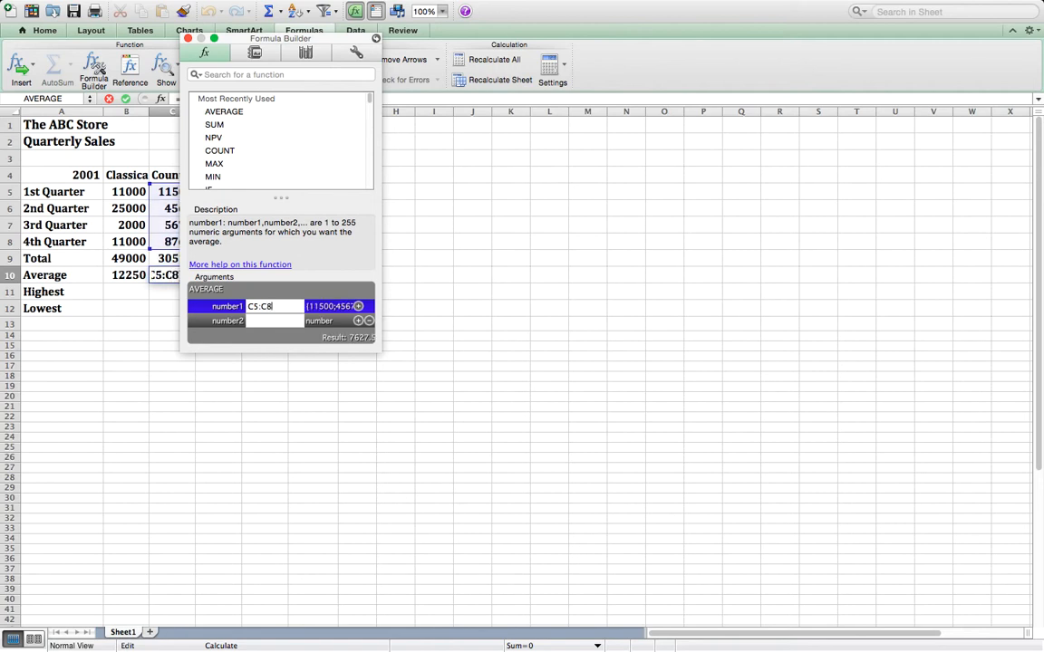
key(Return)
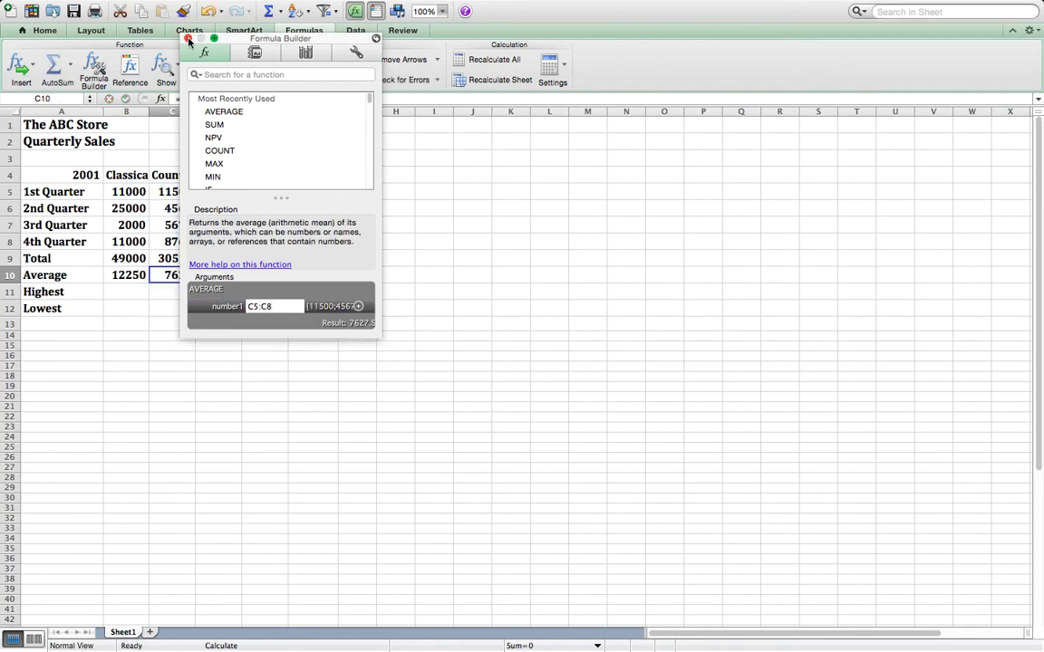
click(188, 38)
- Insert the AVERAGE function in cell D10 for the Jazz sales in D5:D8, and close the Formula Builder
click(217, 275)
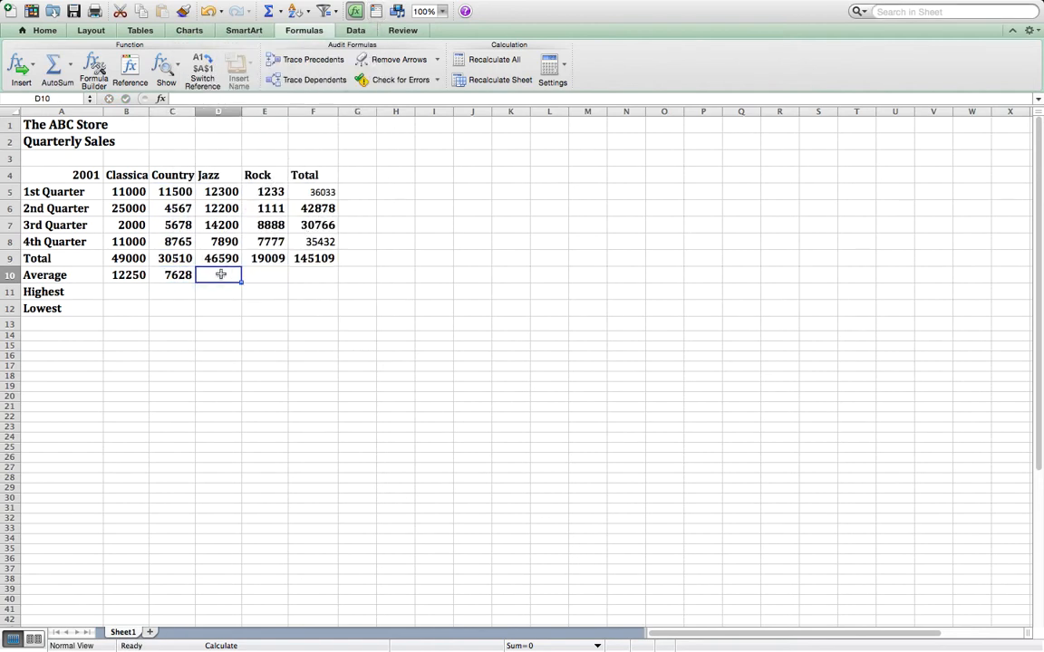
click(162, 99)
click(226, 112)
double_click(226, 112)
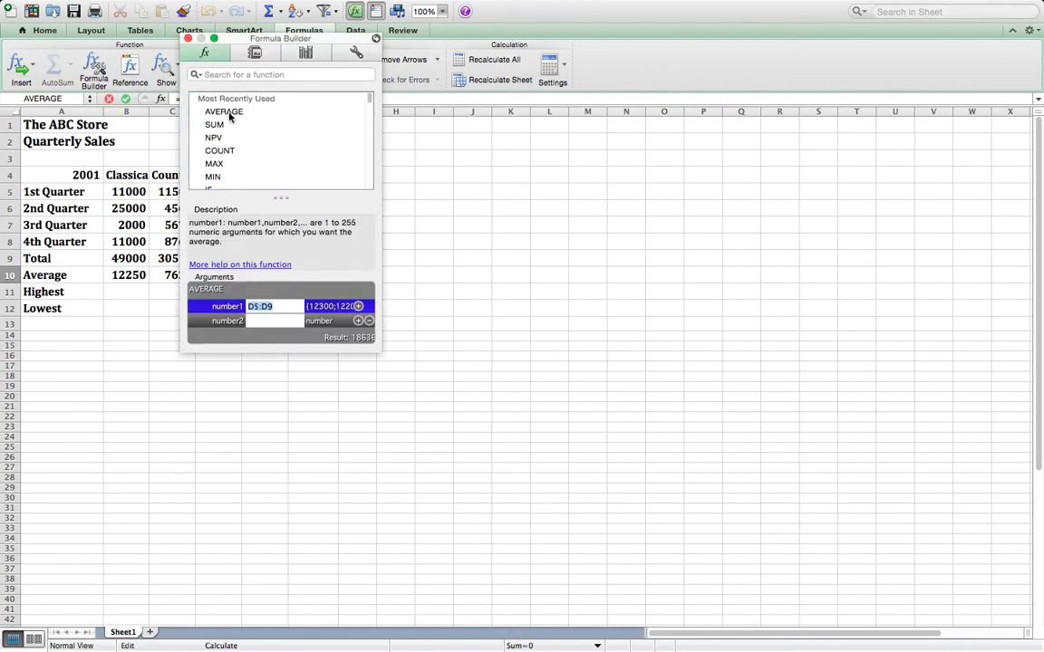
click(280, 307)
key(BackSpace)
text(8)
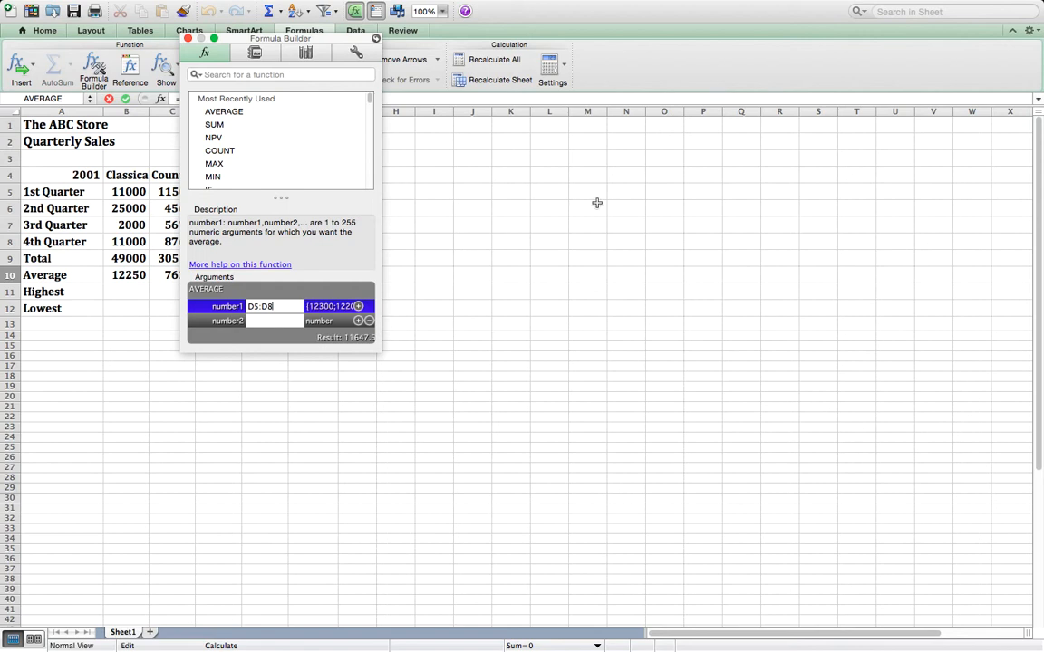
key(Return)
click(435, 258)
click(222, 308)
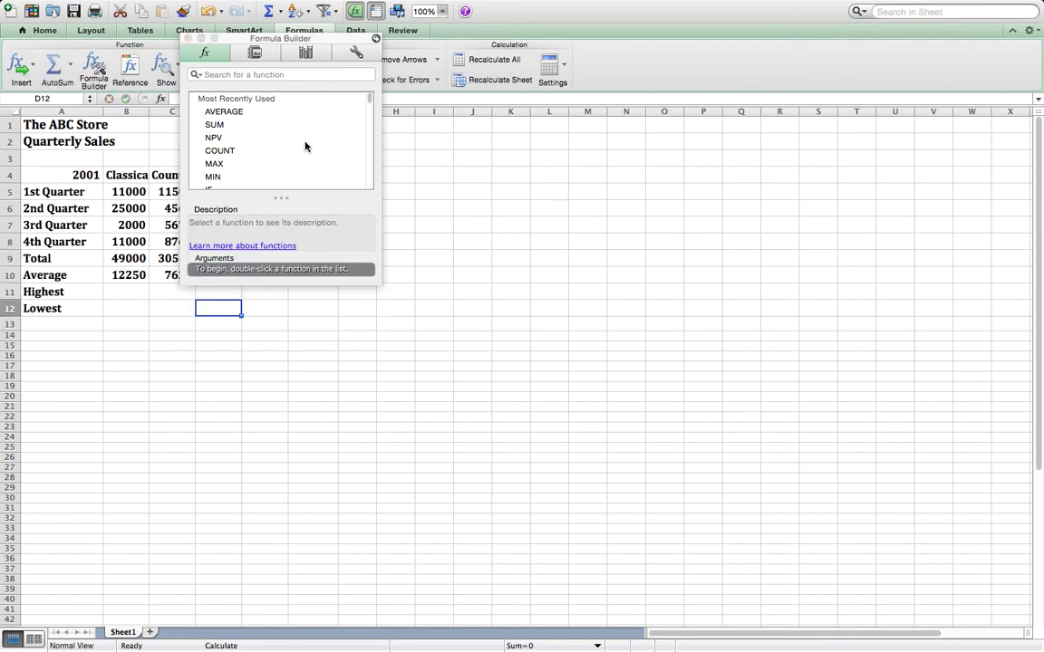
click(186, 38)
- Average the Rock sales in cell E10 with the AVERAGE function over the range E5:E8, and close the Formula Builder
click(275, 274)
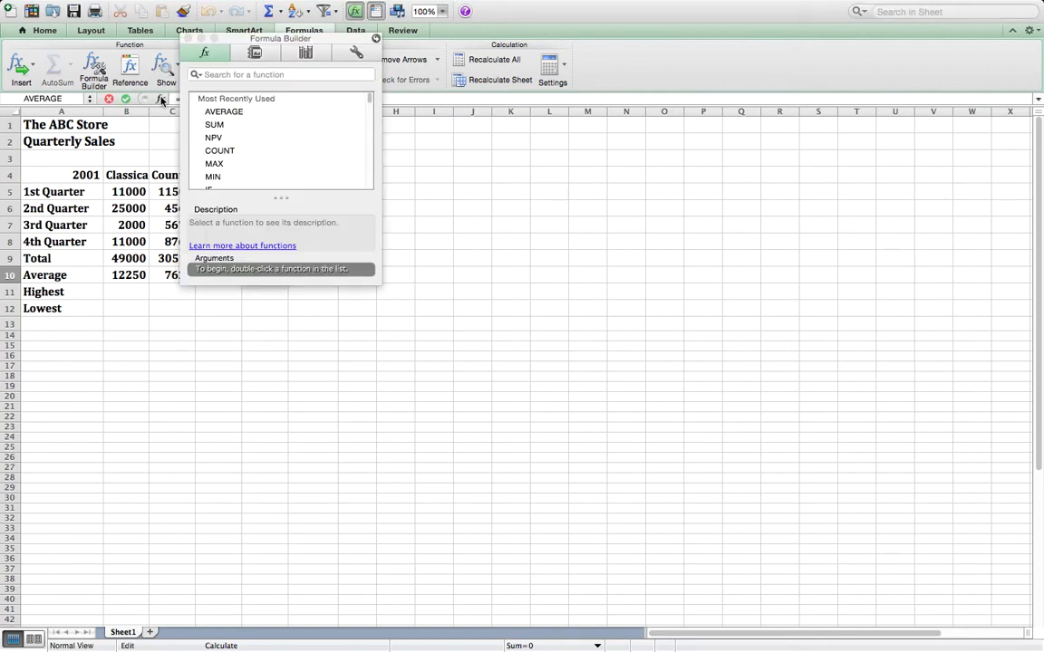
double_click(222, 109)
key(BackSpace)
text(8)
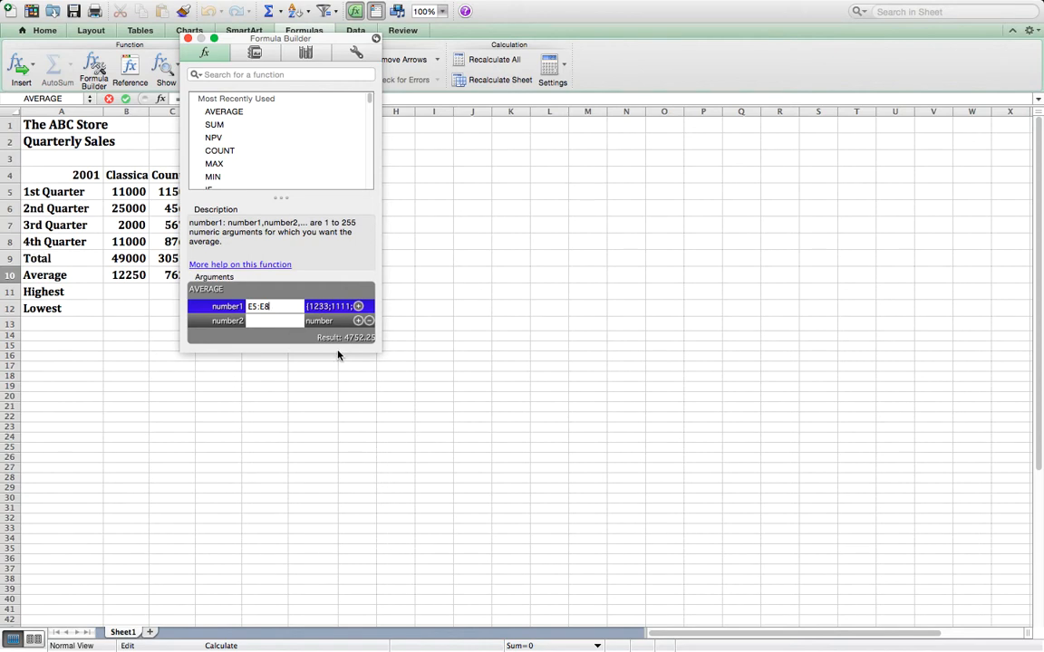
key(Return)
click(424, 243)
click(387, 247)
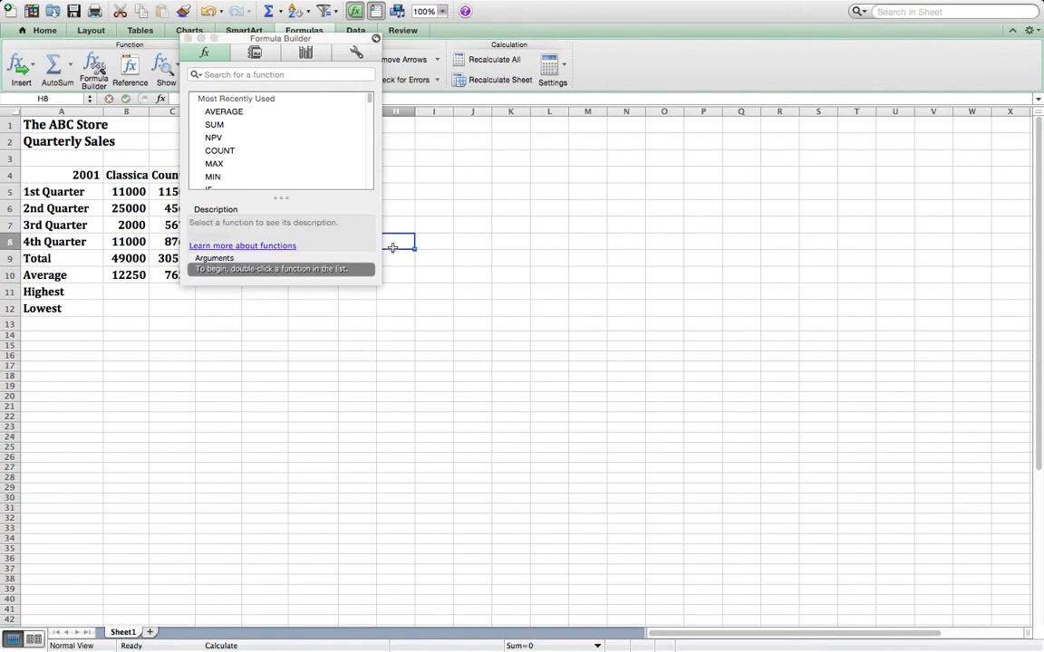
click(189, 39)
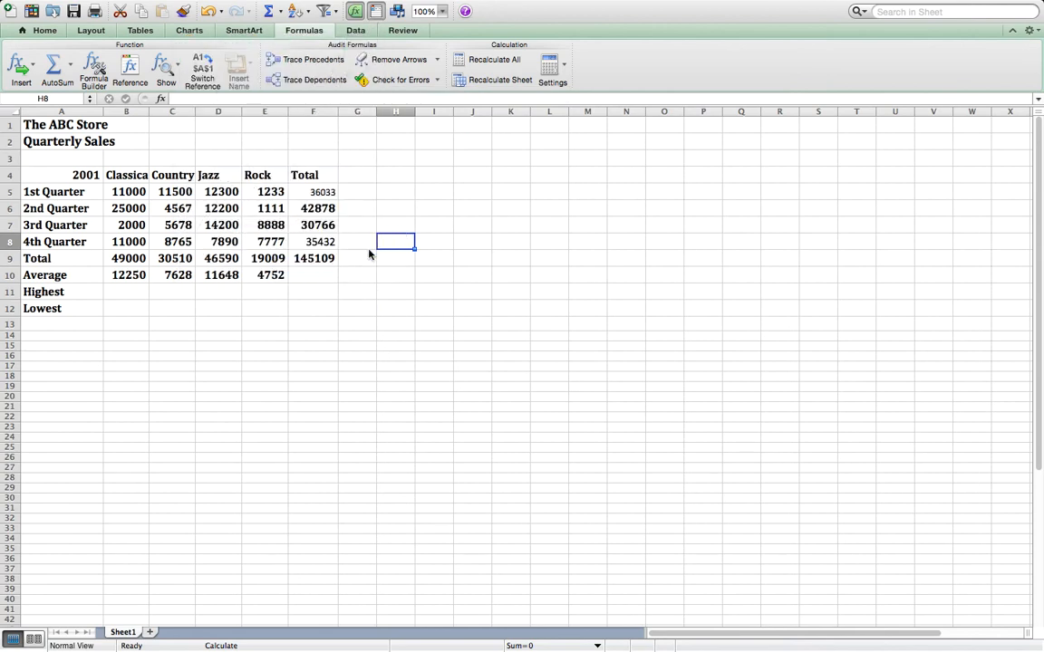
- Average the quarterly totals in cell F10 with the AVERAGE function over F5:F8, and close the Formula Builder
click(314, 277)
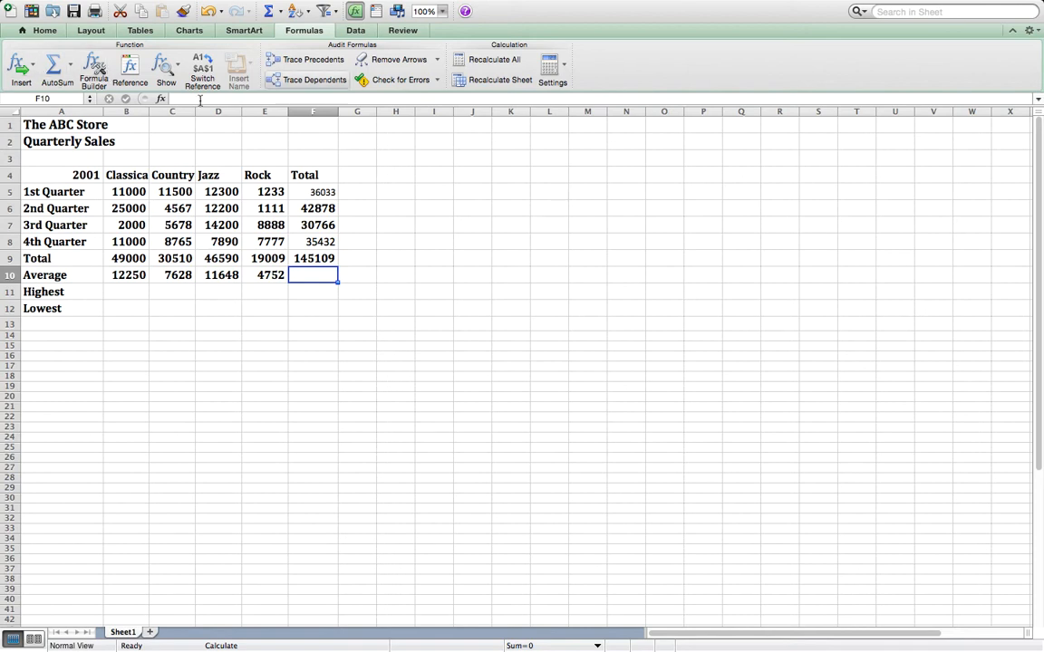
click(161, 102)
double_click(226, 112)
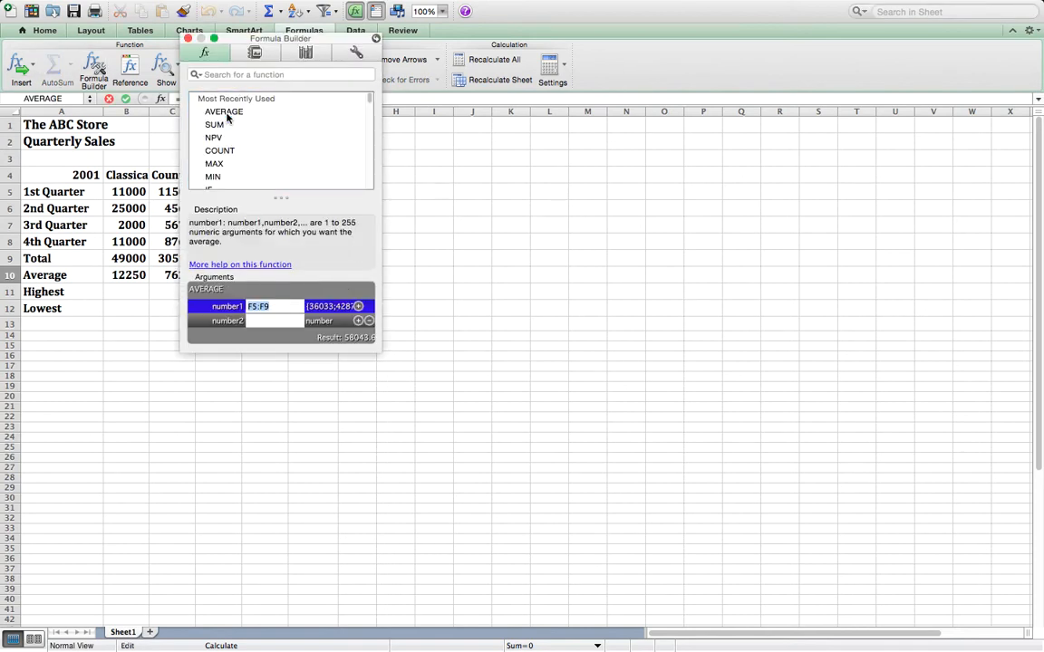
text(F5:F8)
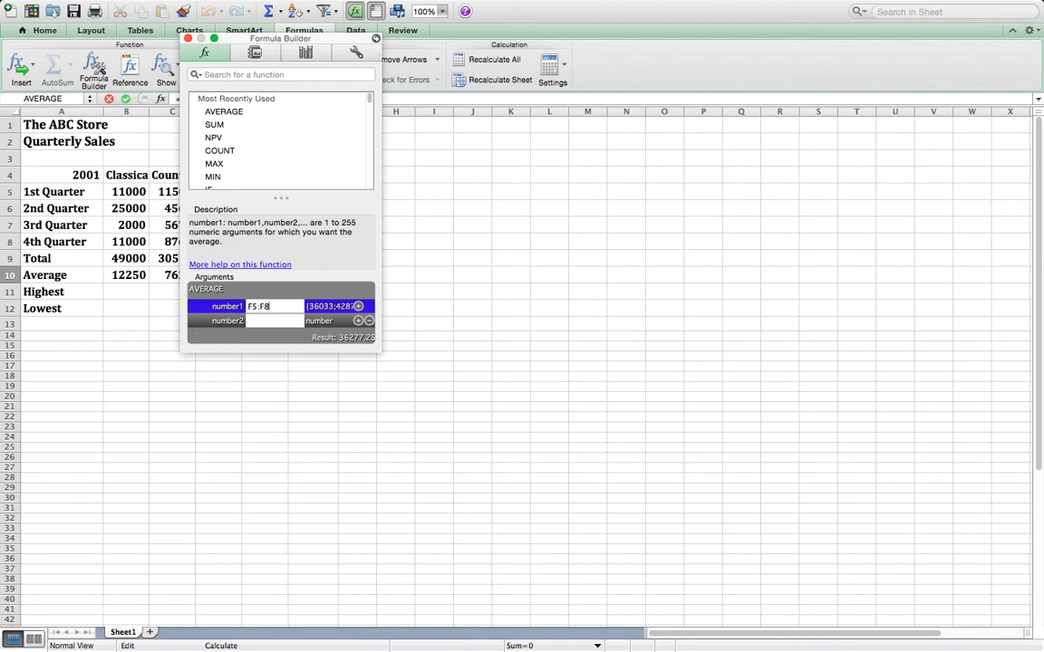
key(Return)
click(417, 348)
click(346, 294)
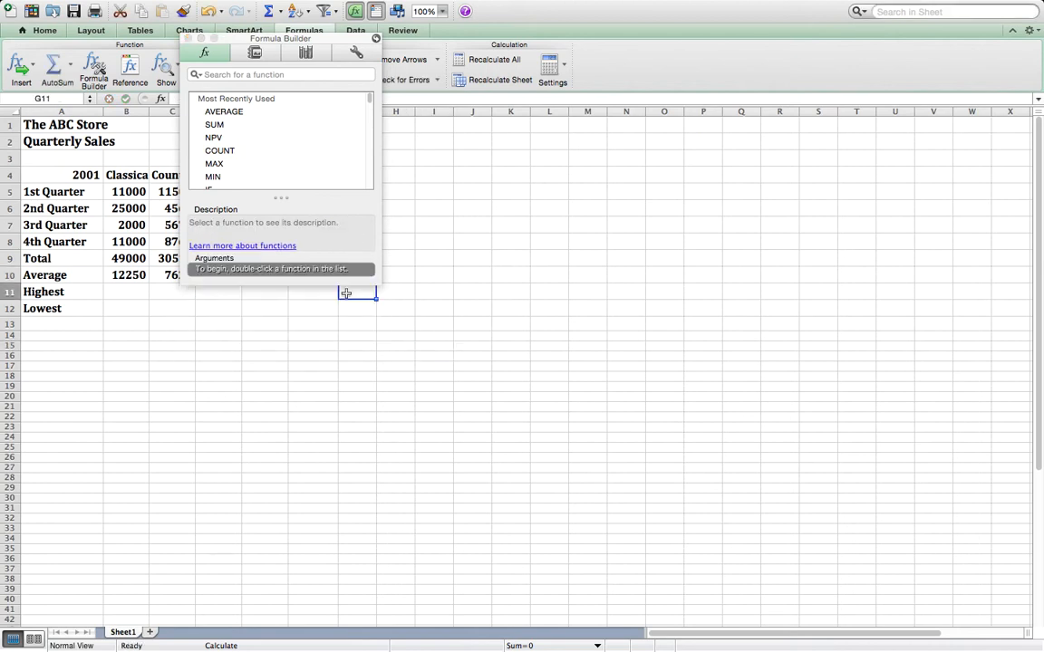
click(188, 38)
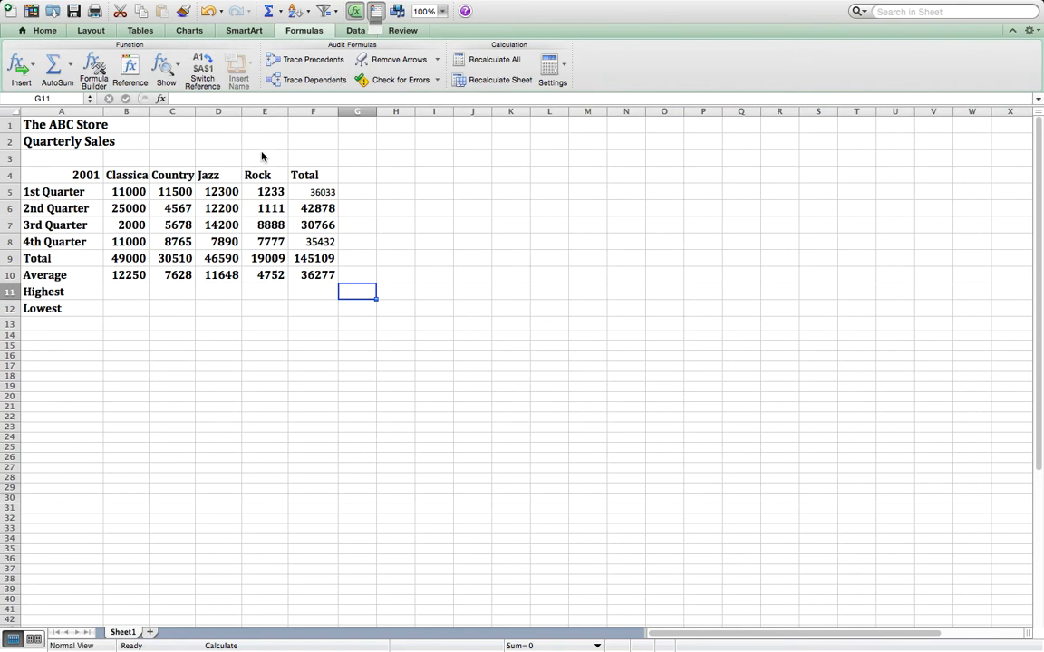
- Find the highest Classical sales in cell B11 by inserting the MAX function with its range set to B5:B8
click(109, 295)
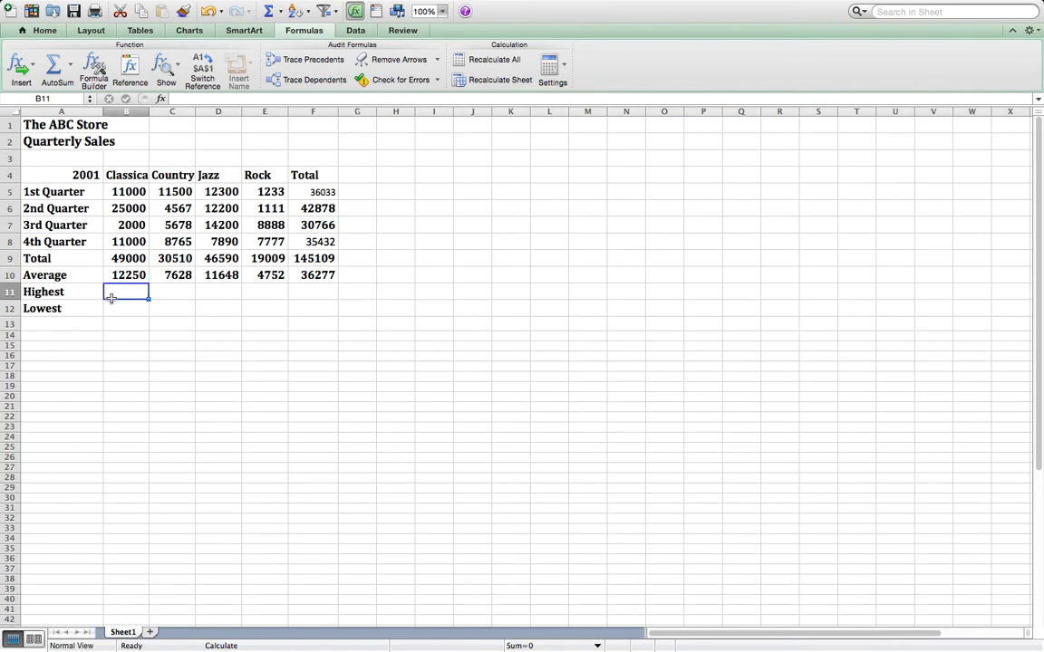
click(162, 100)
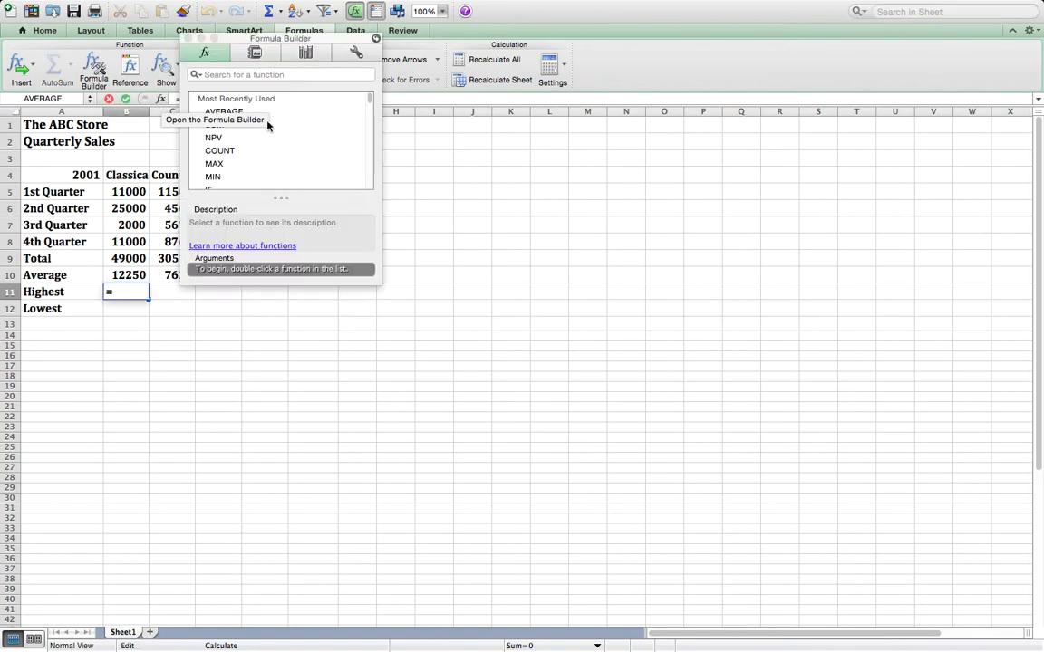
double_click(215, 164)
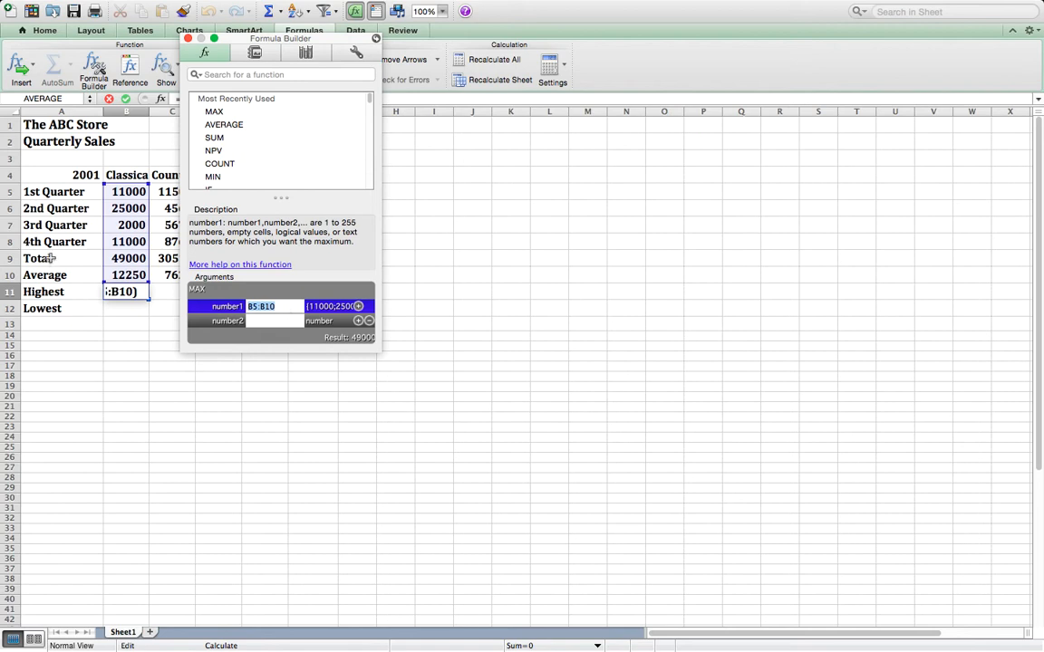
click(291, 306)
key(BackSpace)
key(BackSpace)
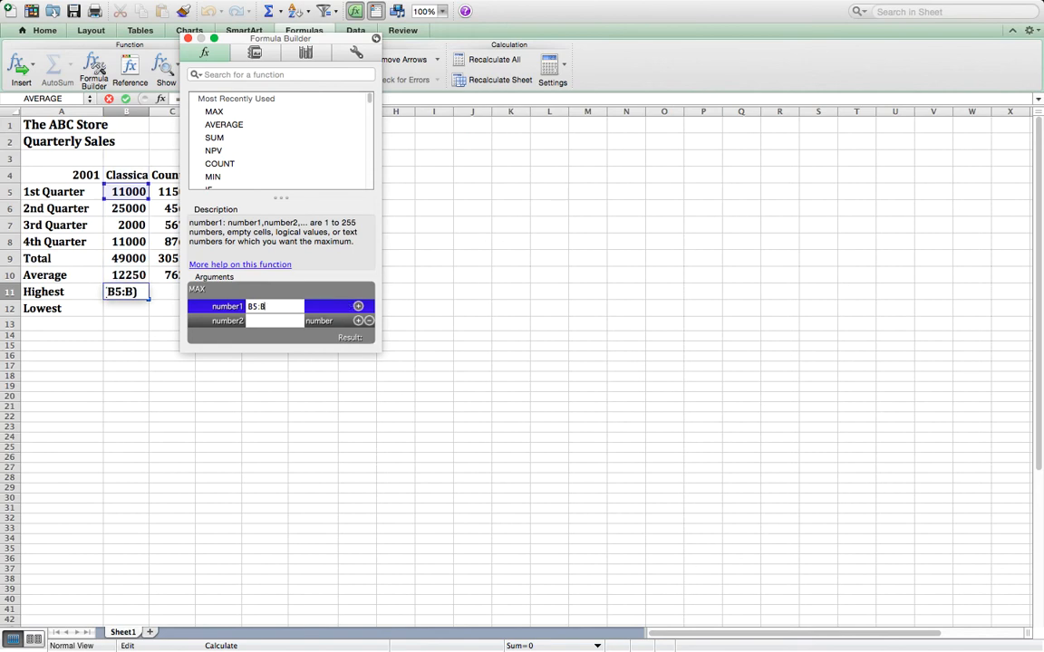
text(8)
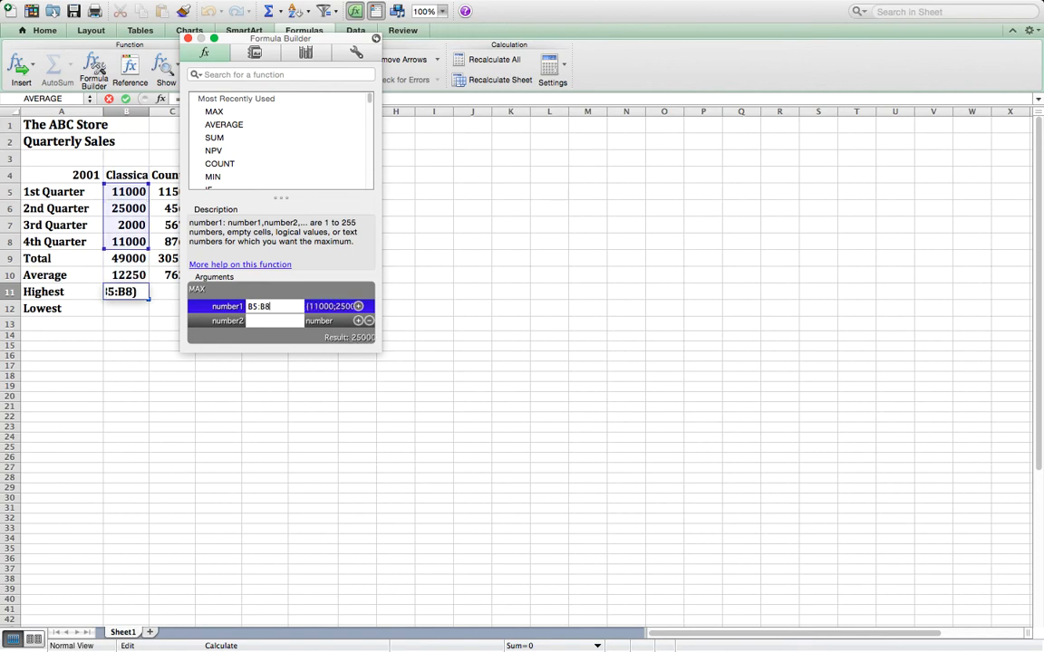
key(Return)
- Insert the MAX function in cell C11 for the Country sales in C5:C8, and close the Formula Builder
click(159, 290)
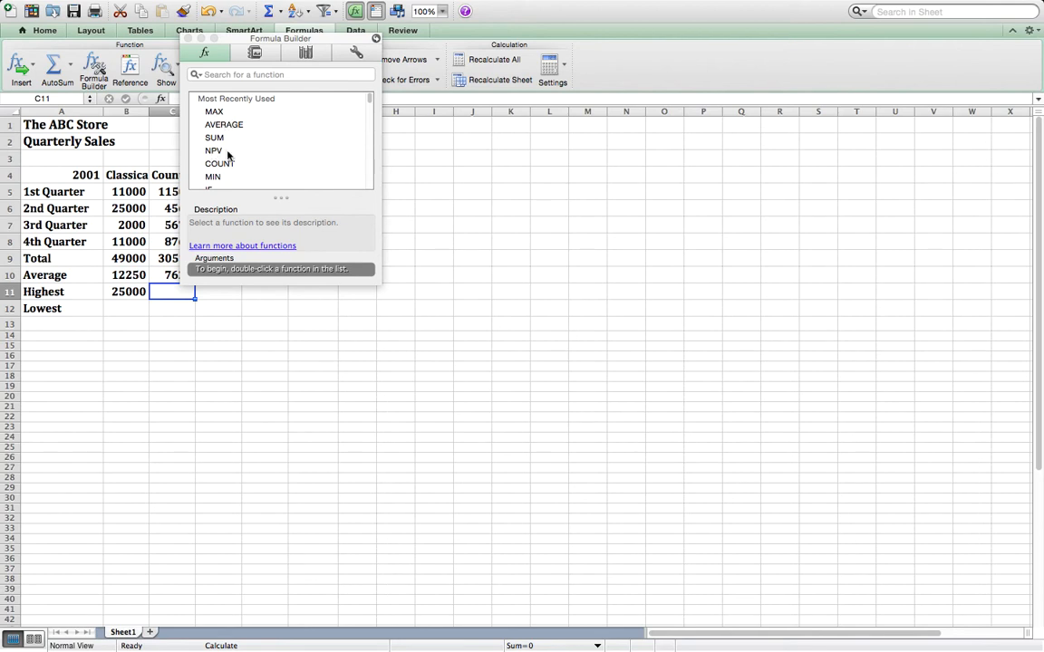
double_click(214, 111)
click(288, 308)
key(BackSpace)
key(BackSpace)
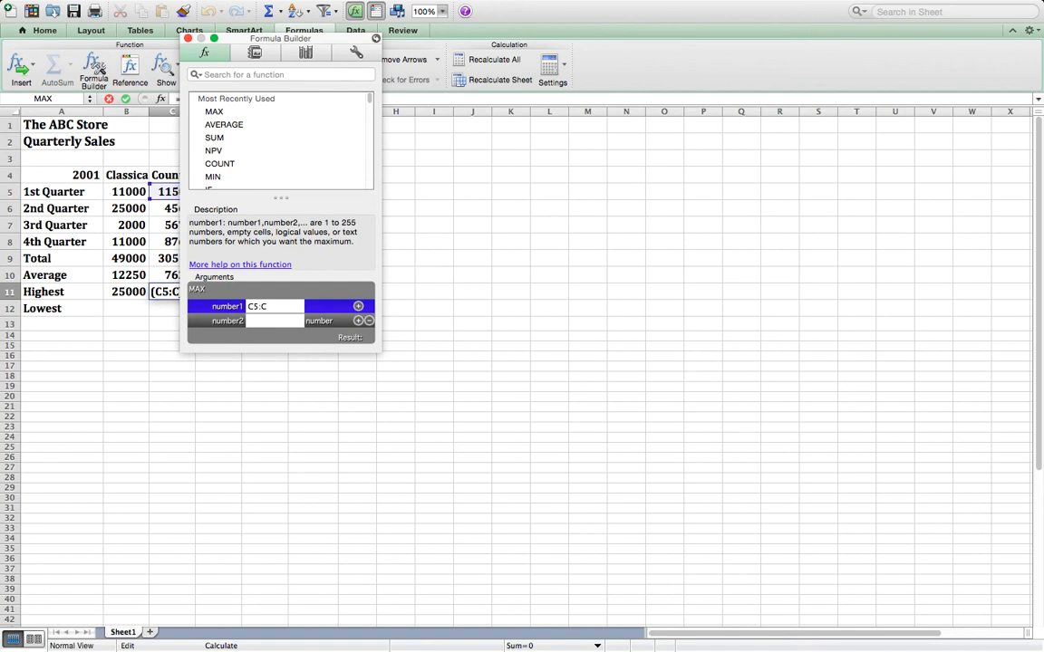
text(8)
key(Return)
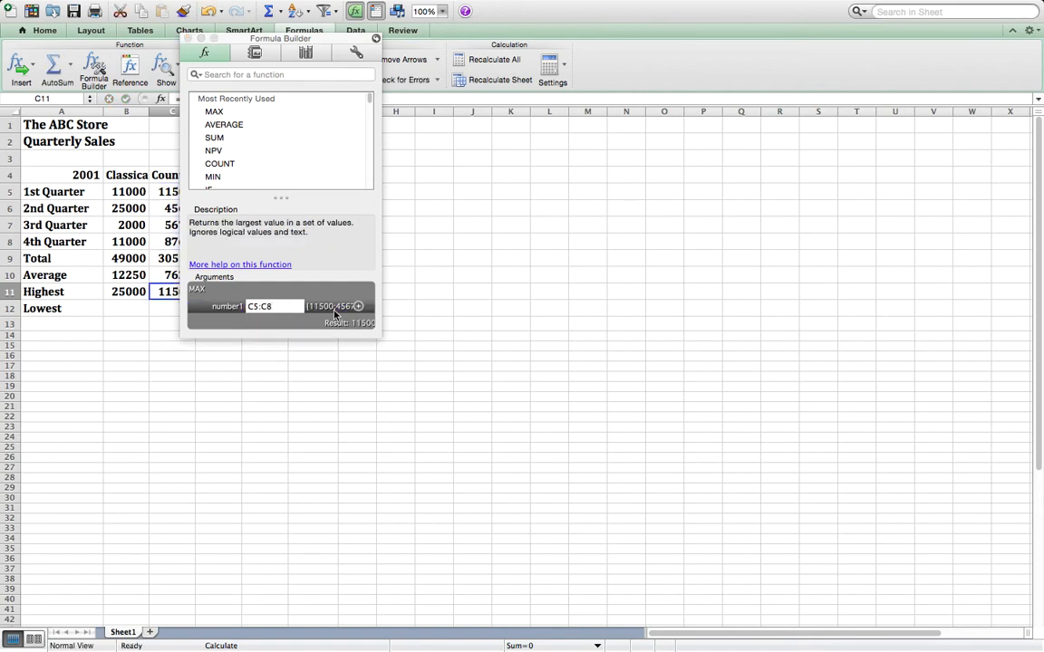
click(471, 308)
click(217, 291)
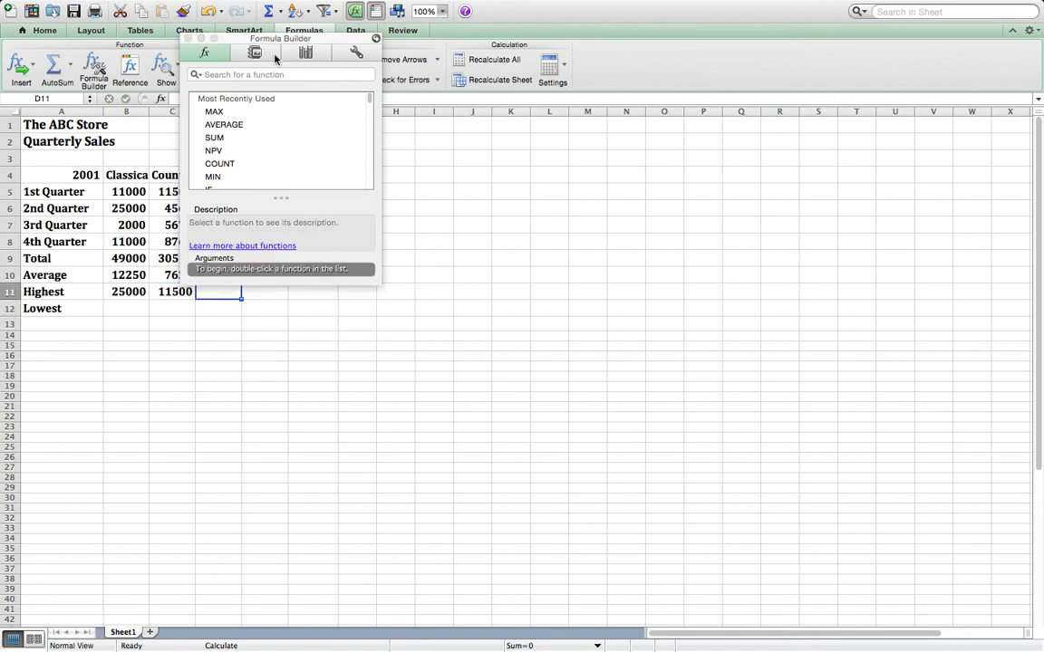
click(188, 38)
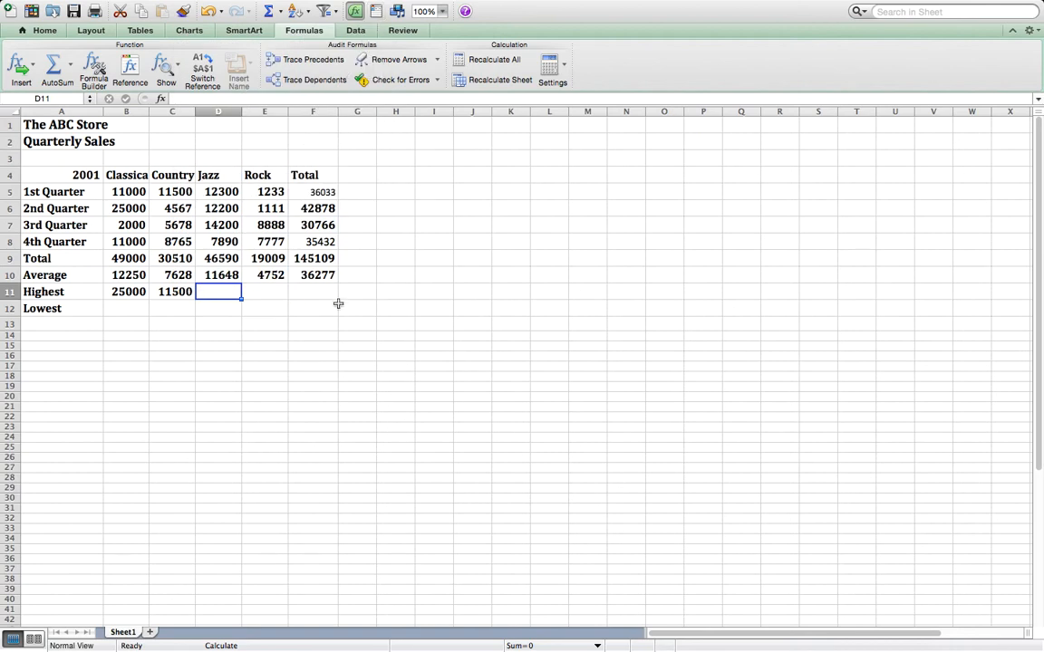
- Find the lowest Classical sales in cell B12 by inserting the MIN function with its range set to B5:B8
click(135, 308)
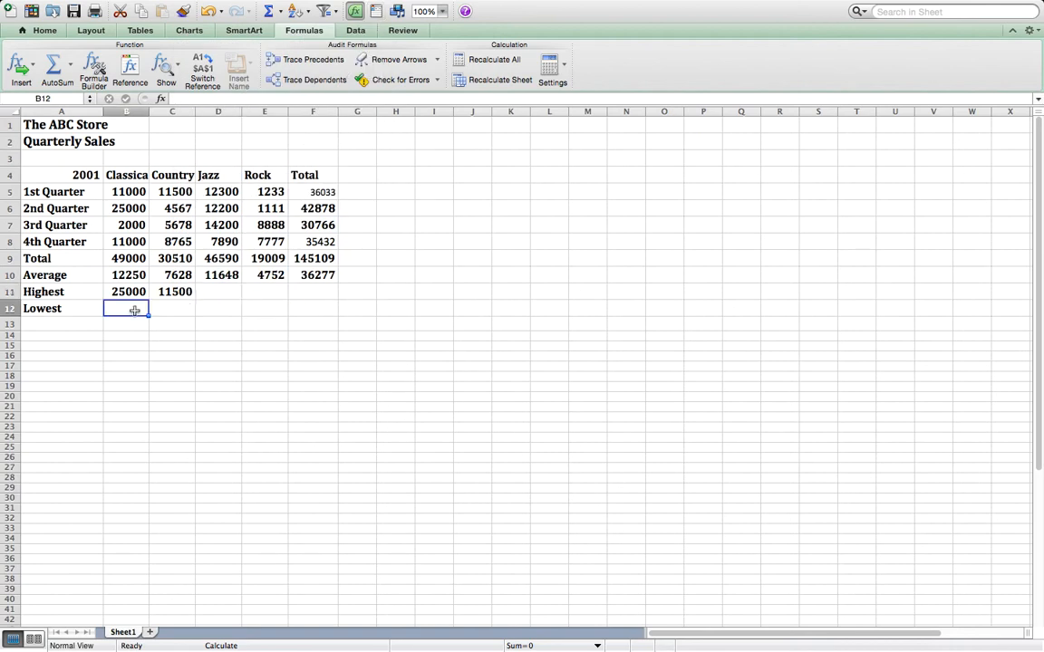
click(161, 99)
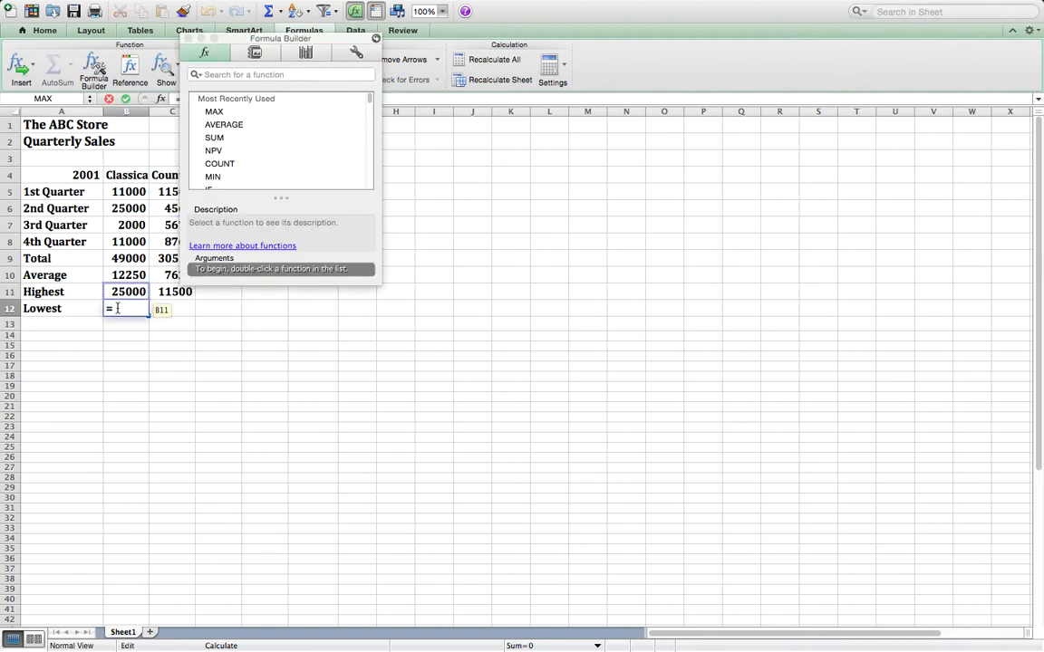
double_click(214, 178)
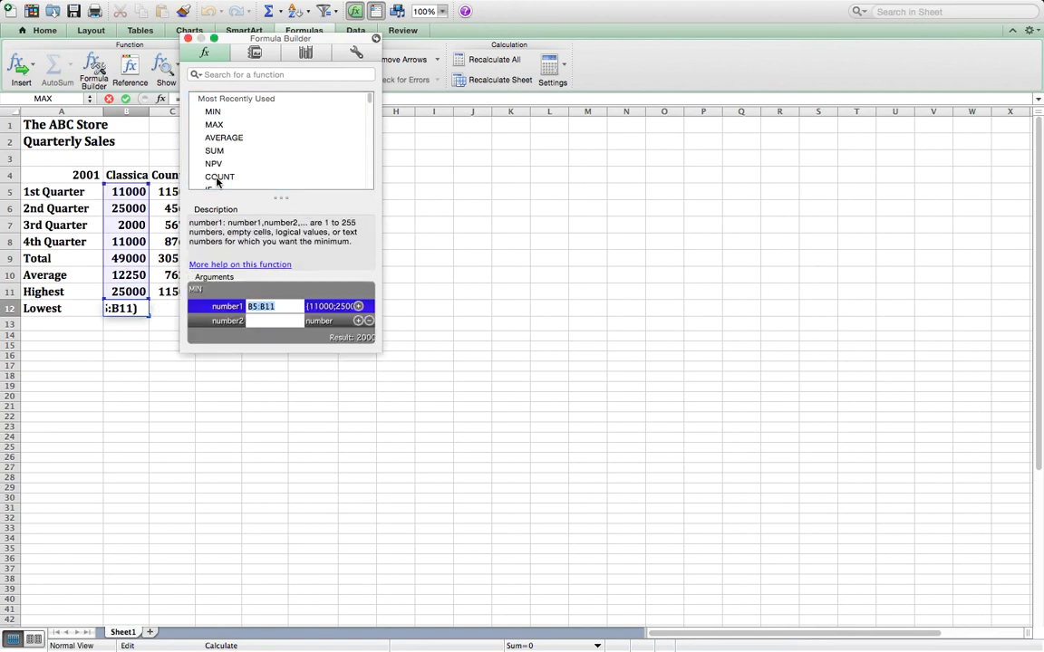
key(BackSpace)
key(BackSpace)
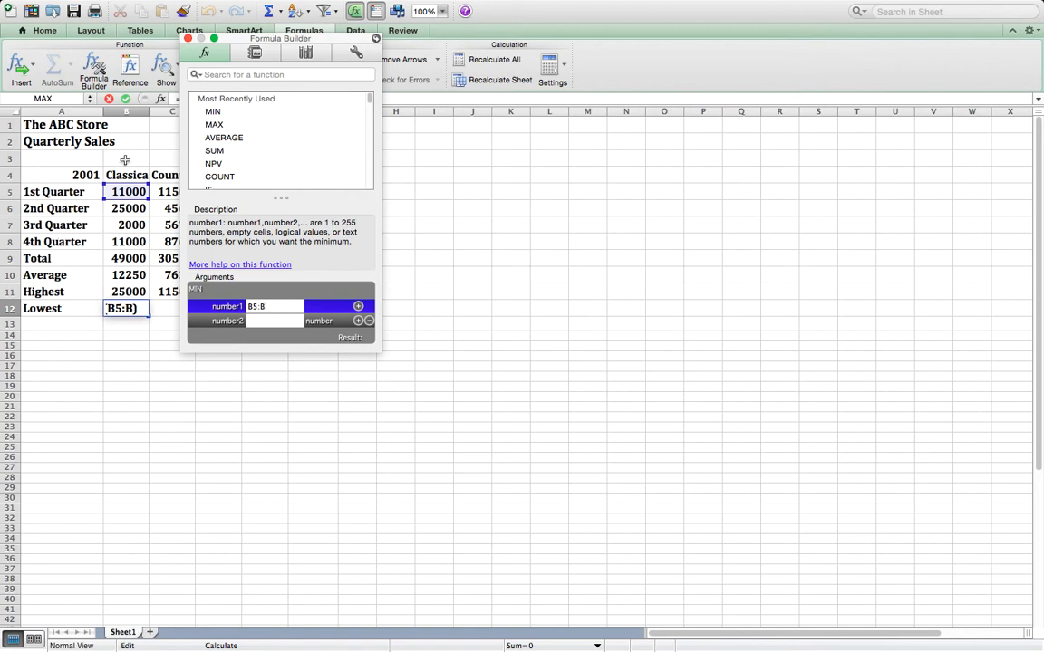
click(137, 241)
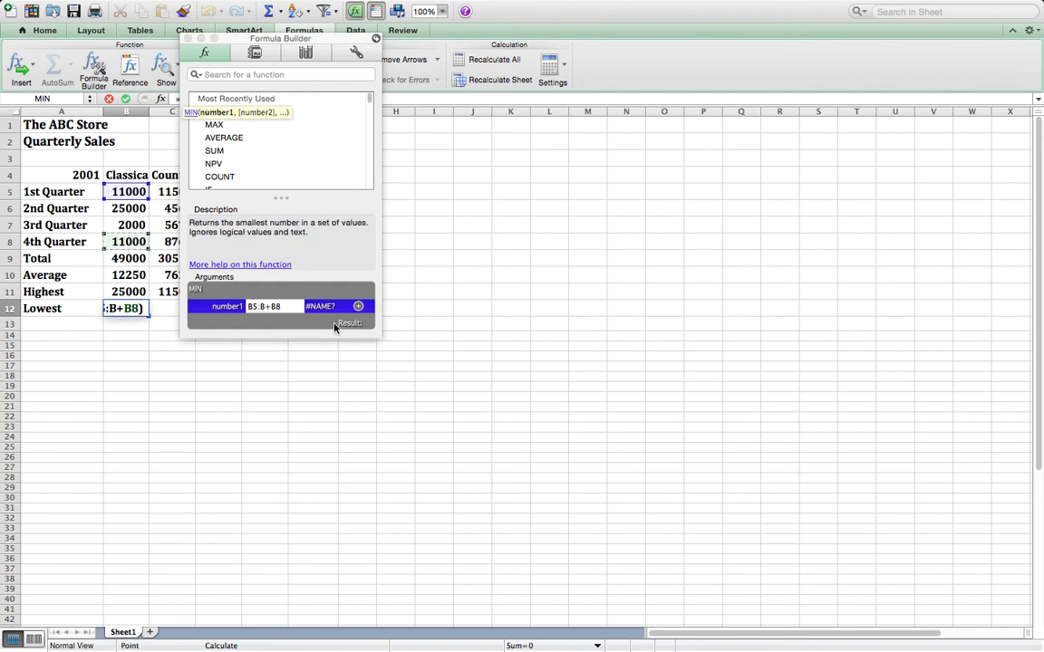
key(BackSpace)
key(BackSpace)
key(BackSpace)
key(BackSpace)
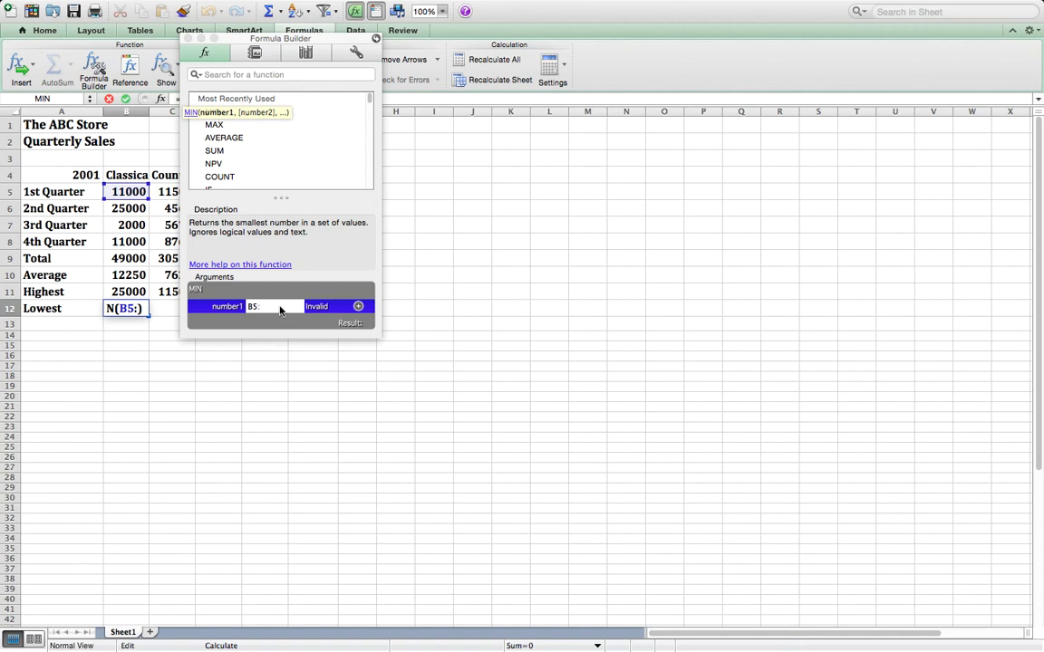
text(b8)
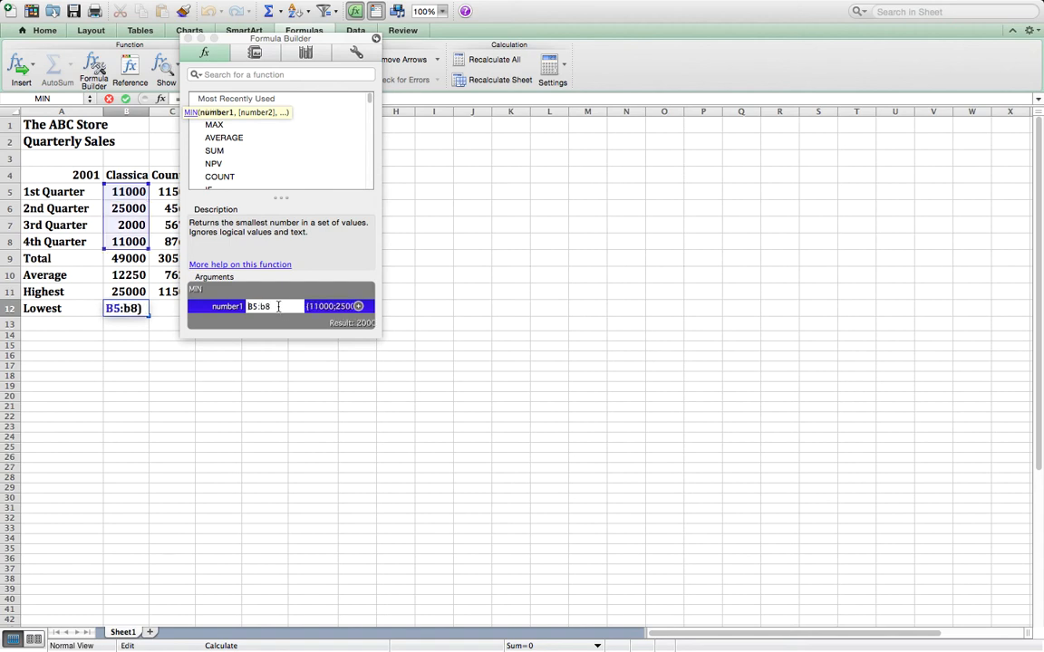
key(Return)
- Insert the MIN function in cell C12 for the Country sales in C5:C8, and close the Formula Builder
click(156, 308)
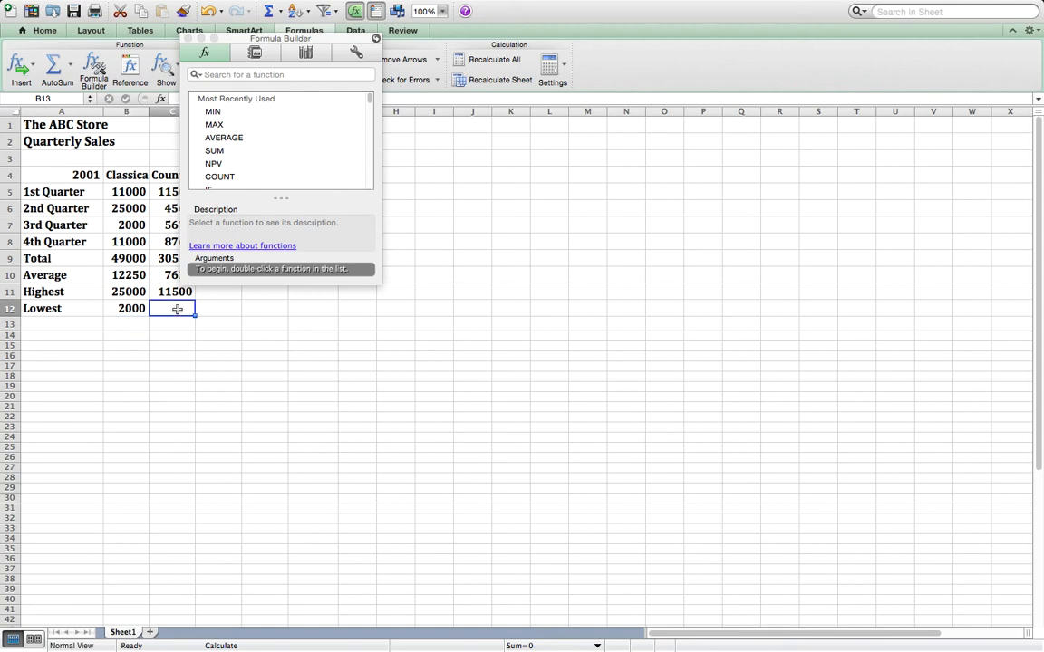
double_click(213, 112)
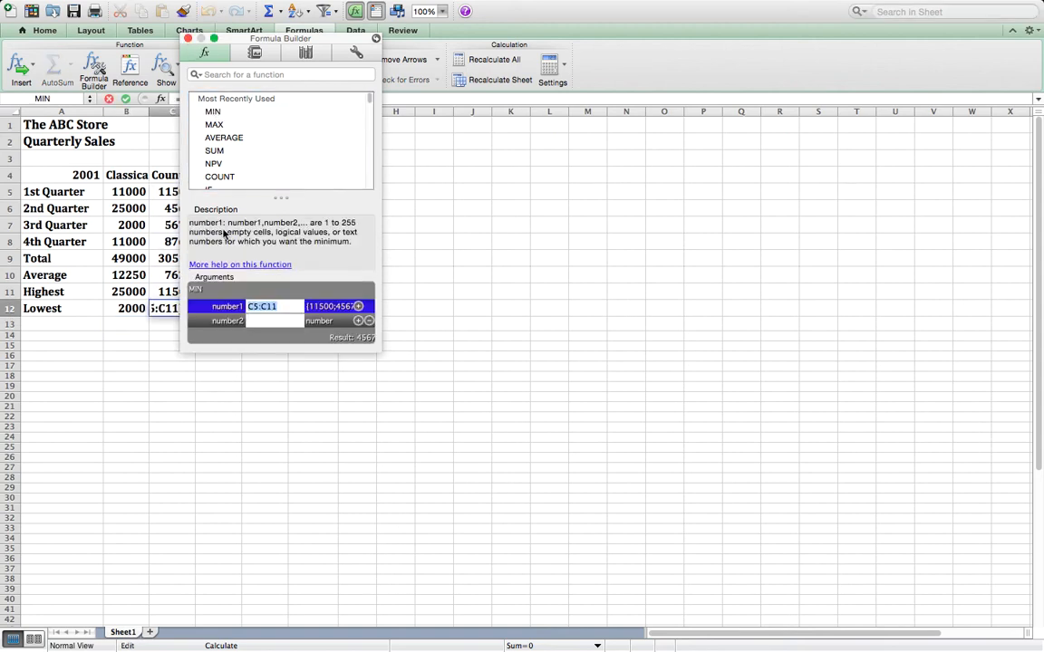
key(BackSpace)
key(BackSpace)
key(BackSpace)
text(C8)
key(Return)
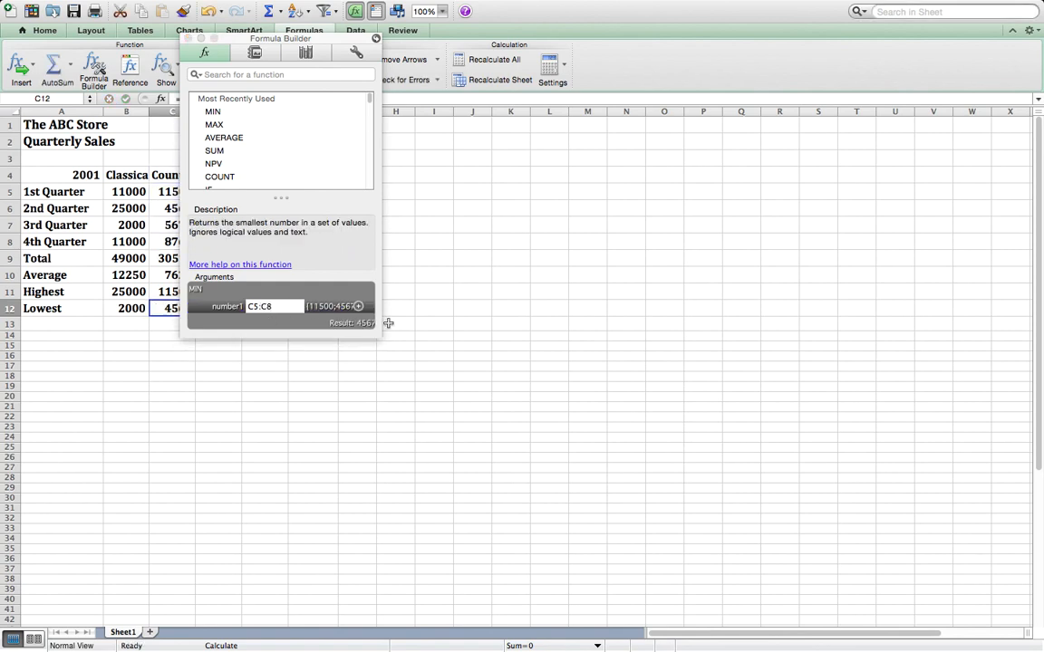
click(472, 346)
click(188, 38)
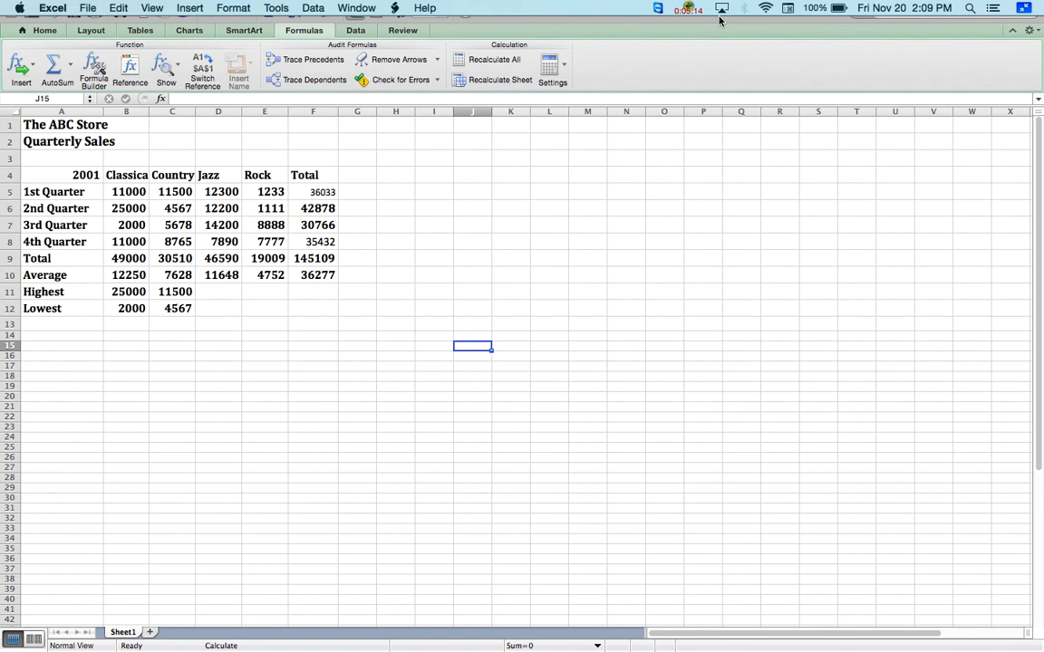
click(688, 10)
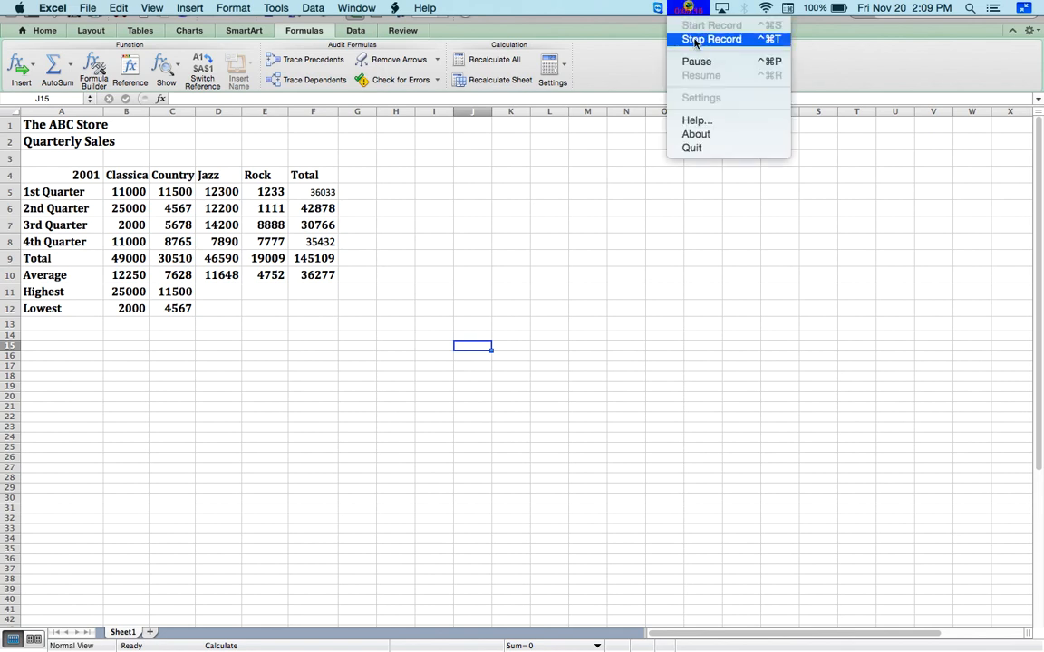